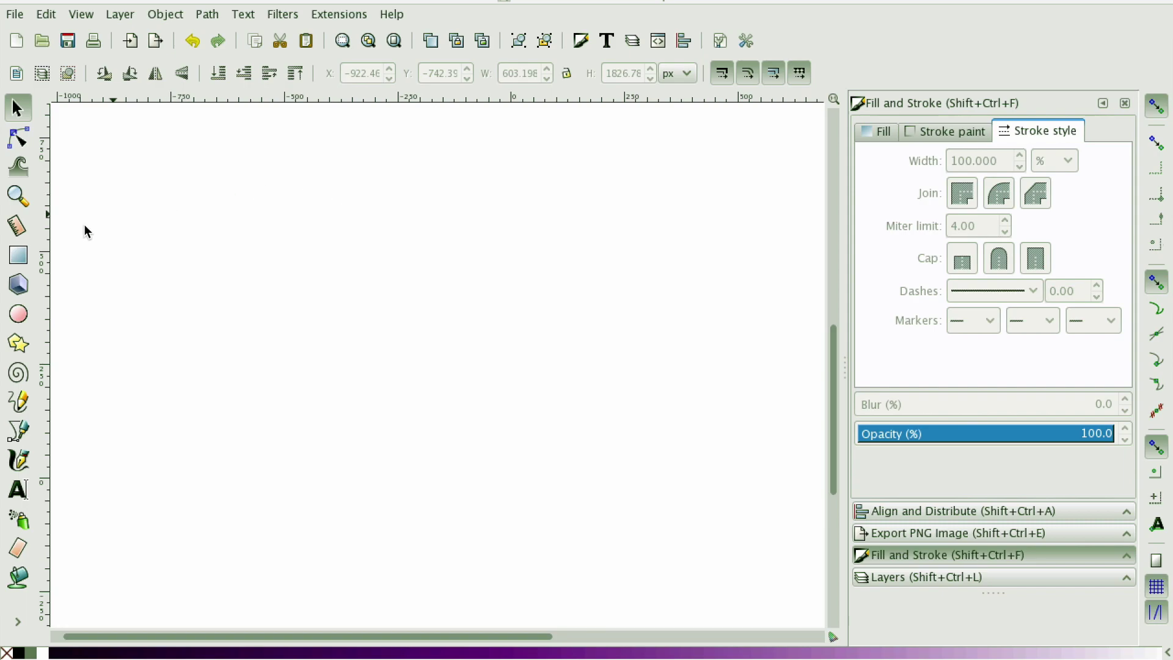
Draw a rectangle in the upper left and a circle overlapping its lower-right corner
click(18, 255)
drag(117, 195, 303, 287)
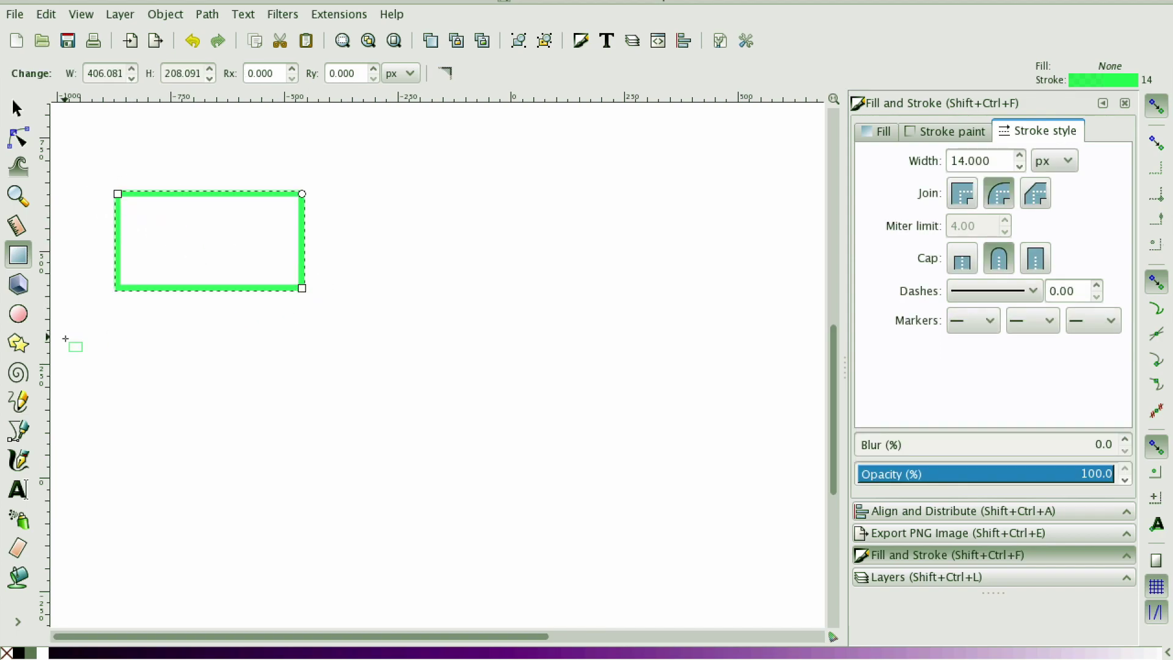
click(17, 314)
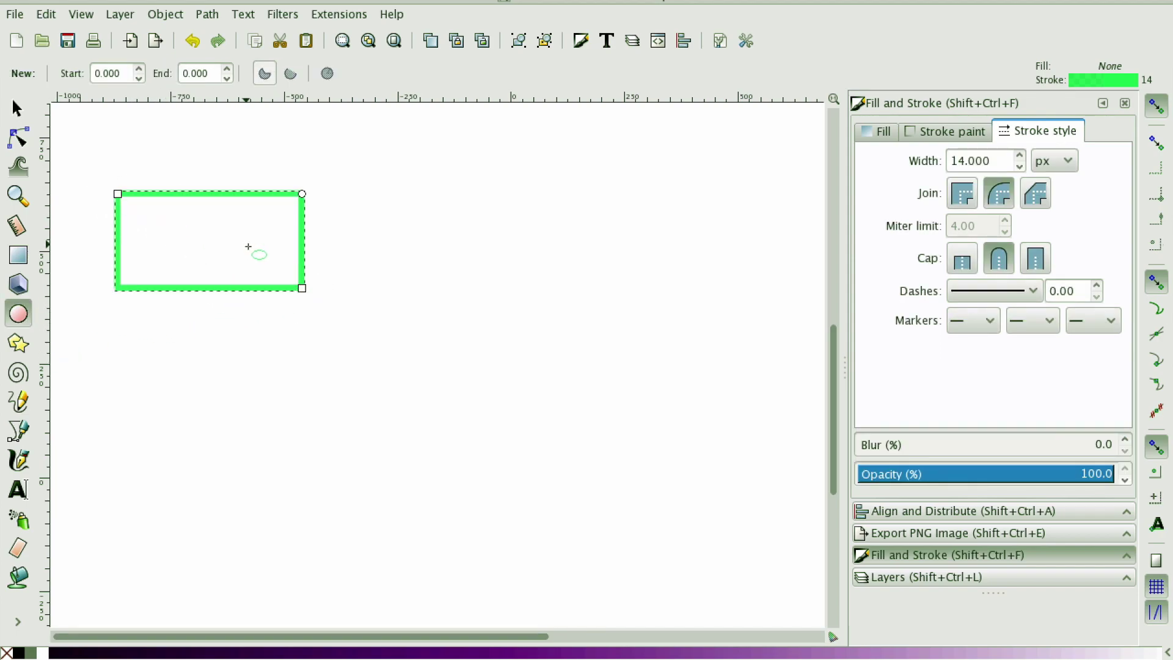
drag(255, 239, 362, 351)
key(s)
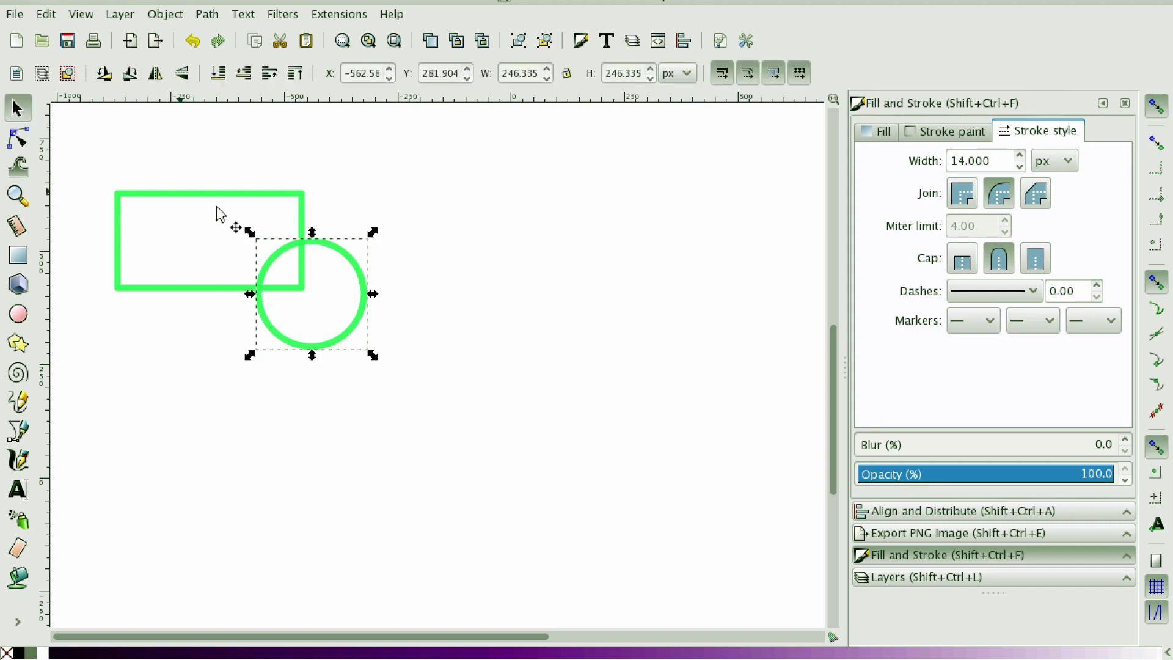
drag(319, 254, 317, 251)
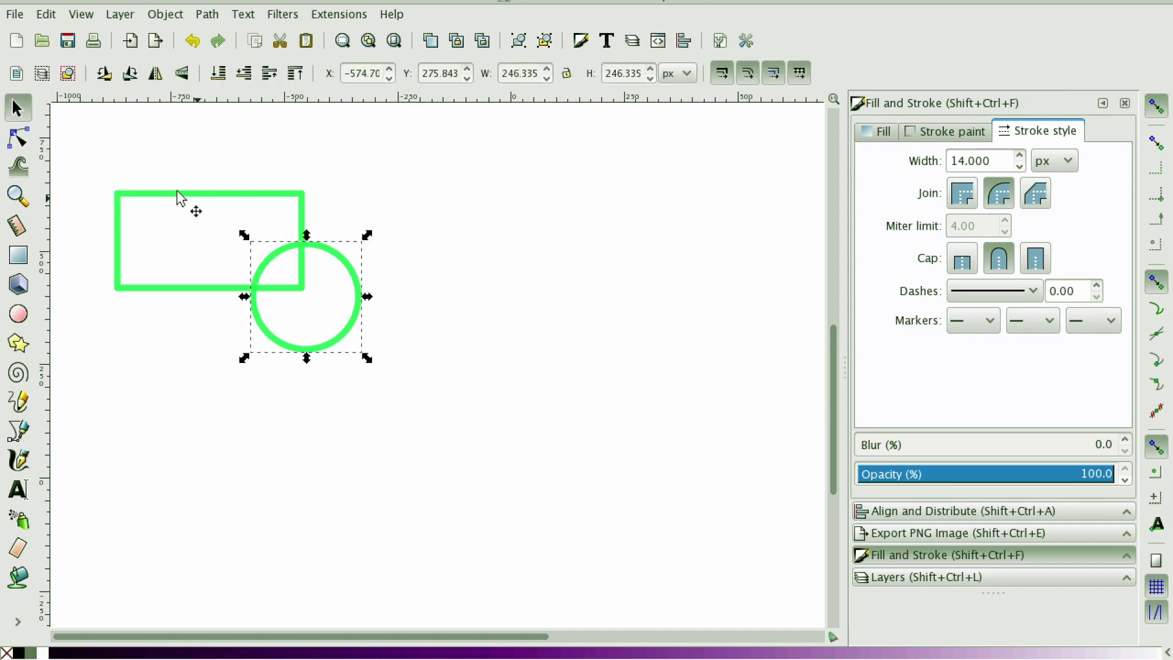
Copy the rectangle-and-circle pair and paste copies stacked lower down the page
drag(86, 157, 401, 369)
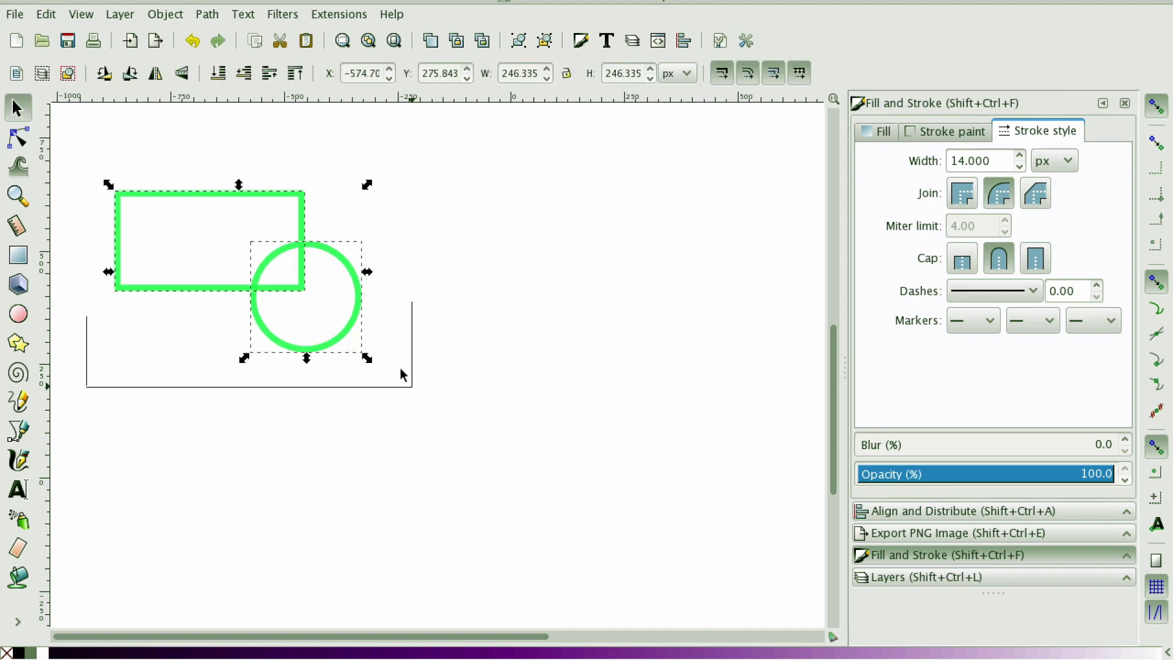
scroll(303, 374, down, 3)
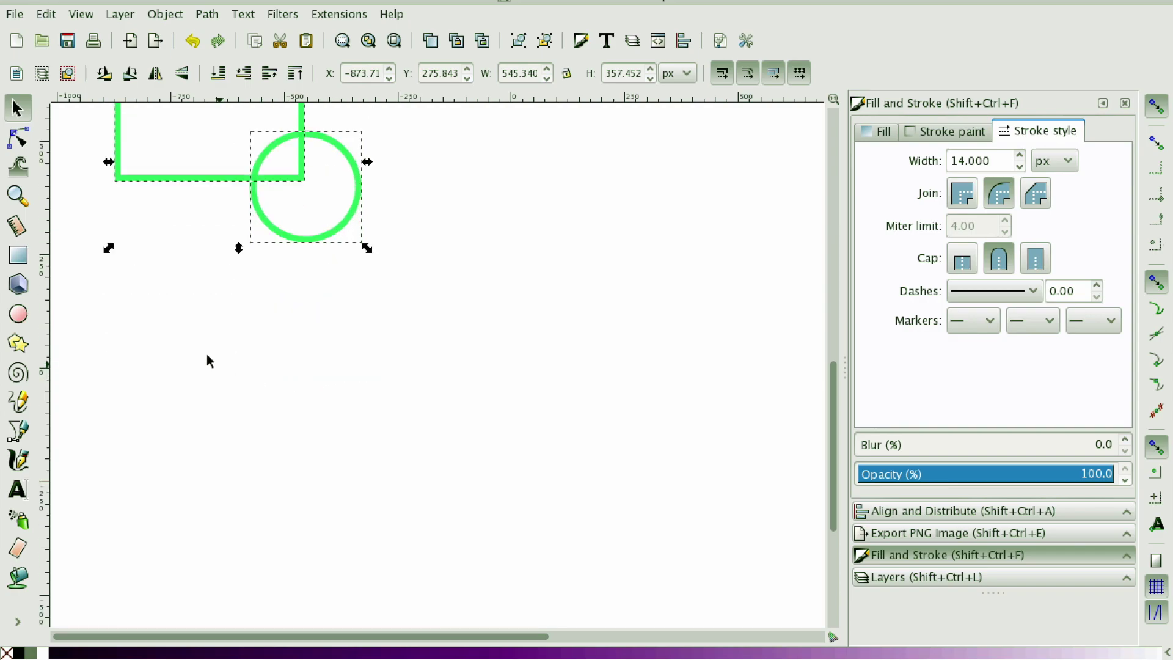
key(ctrl+c)
key(ctrl+v)
drag(156, 264, 249, 291)
scroll(253, 324, down, 3)
scroll(252, 323, down, 3)
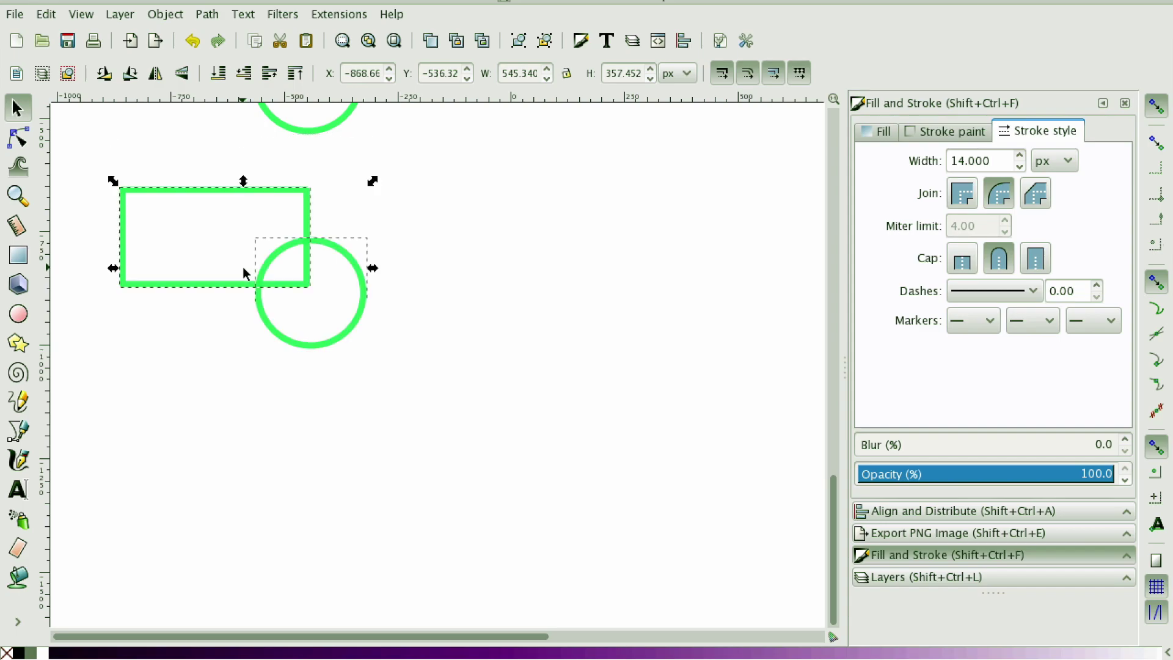
drag(240, 395, 215, 412)
scroll(180, 348, down, 2)
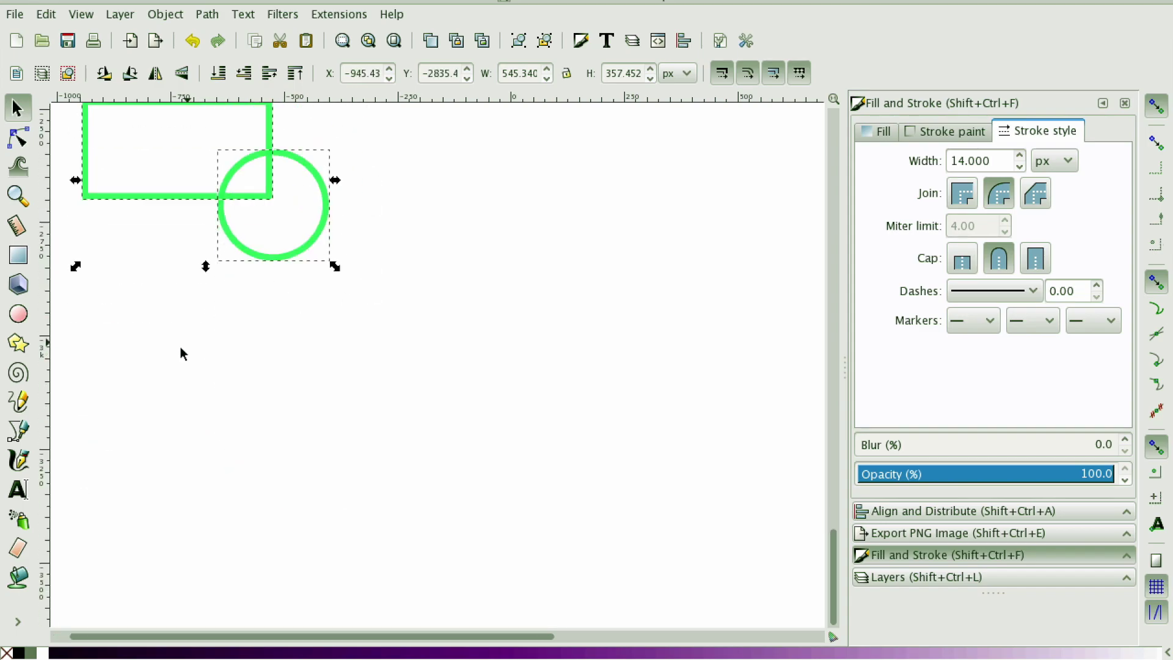
key(ctrl+v)
drag(244, 309, 254, 317)
Nudge the top pair slightly upward and clear the selection
scroll(254, 317, up, 1)
scroll(253, 317, up, 20)
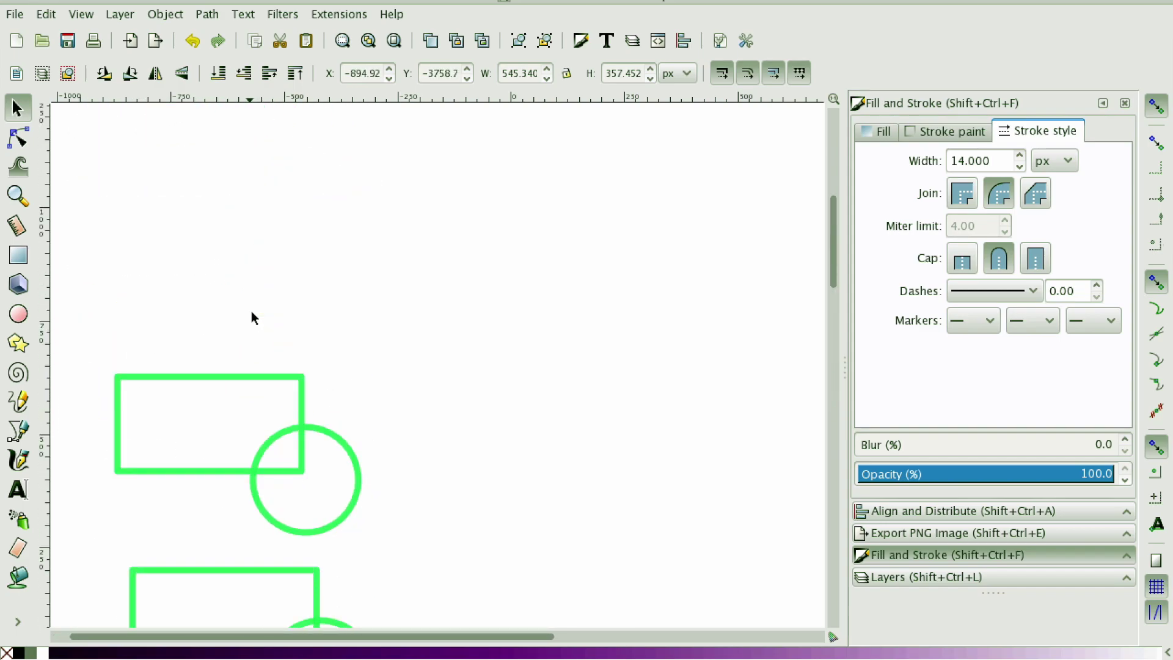
scroll(252, 311, down, 12)
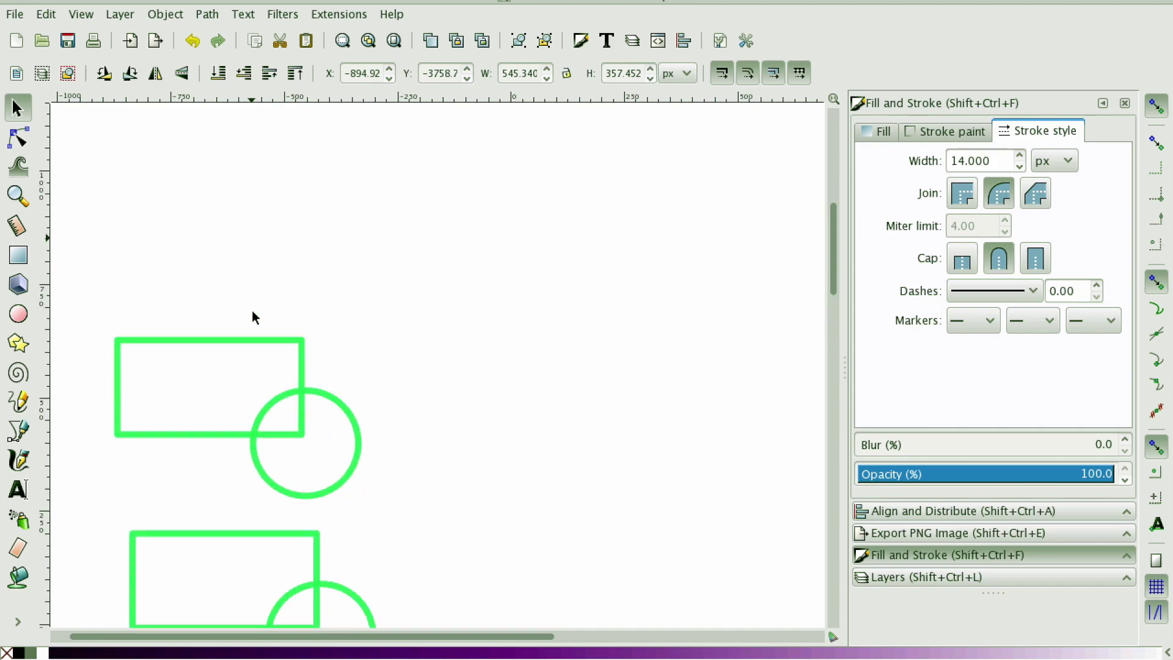
scroll(253, 315, up, 3)
drag(99, 171, 409, 382)
mouse_move(306, 288)
mouse_down()
mouse_move(296, 254)
mouse_move(304, 274)
mouse_up()
click(406, 278)
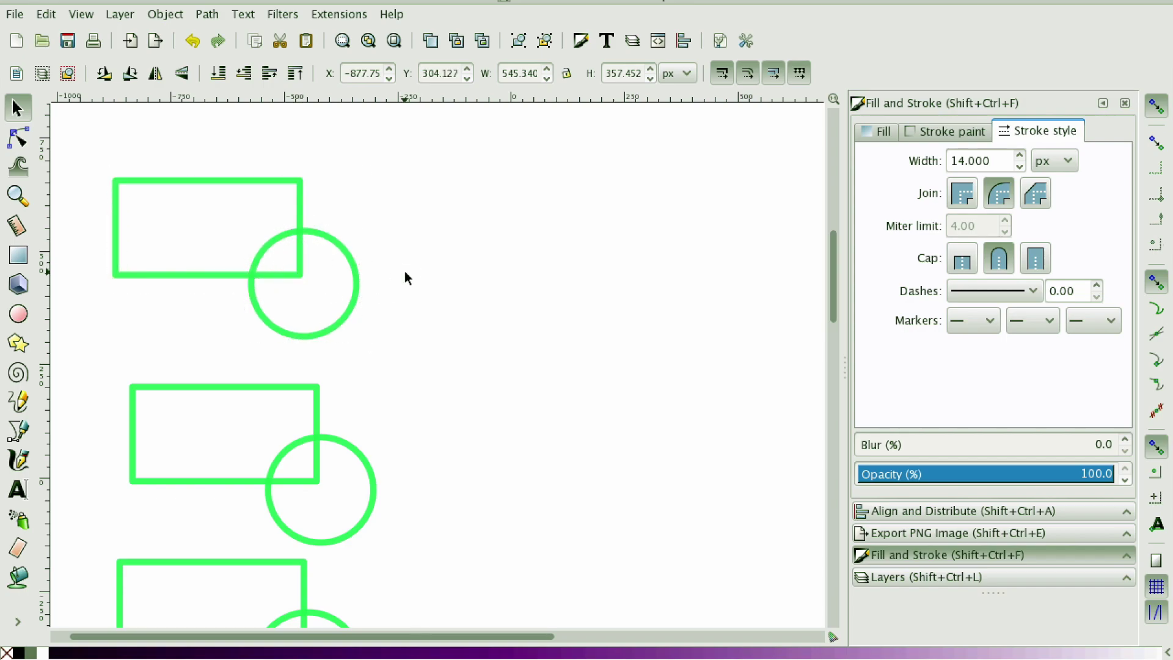
click(206, 14)
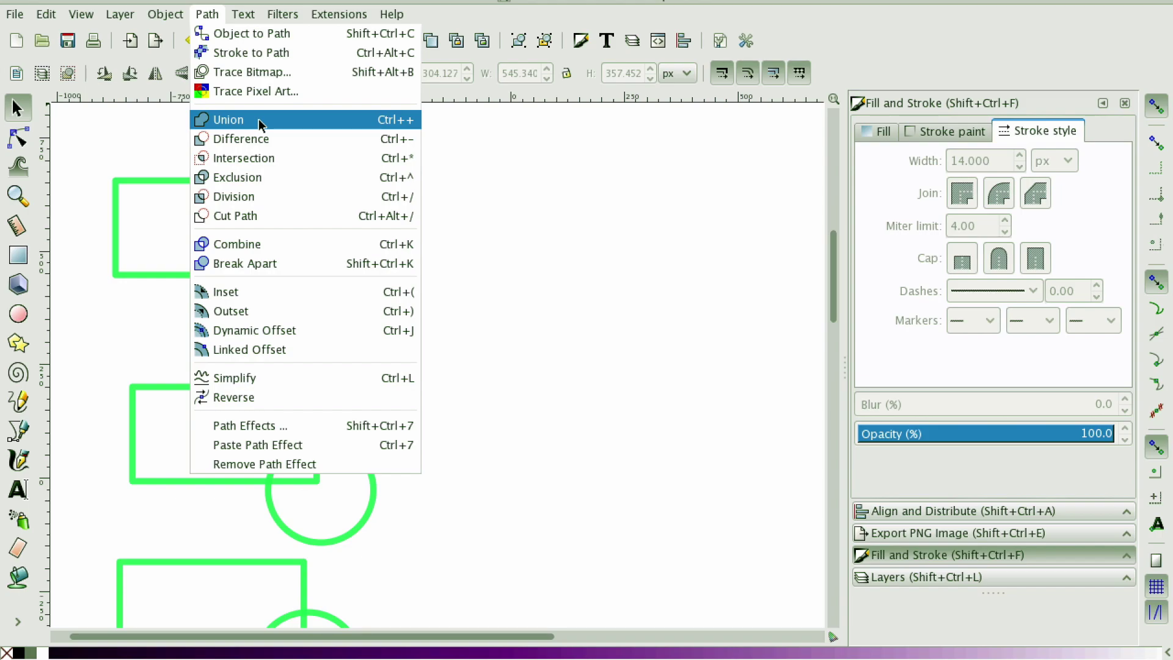
click(228, 179)
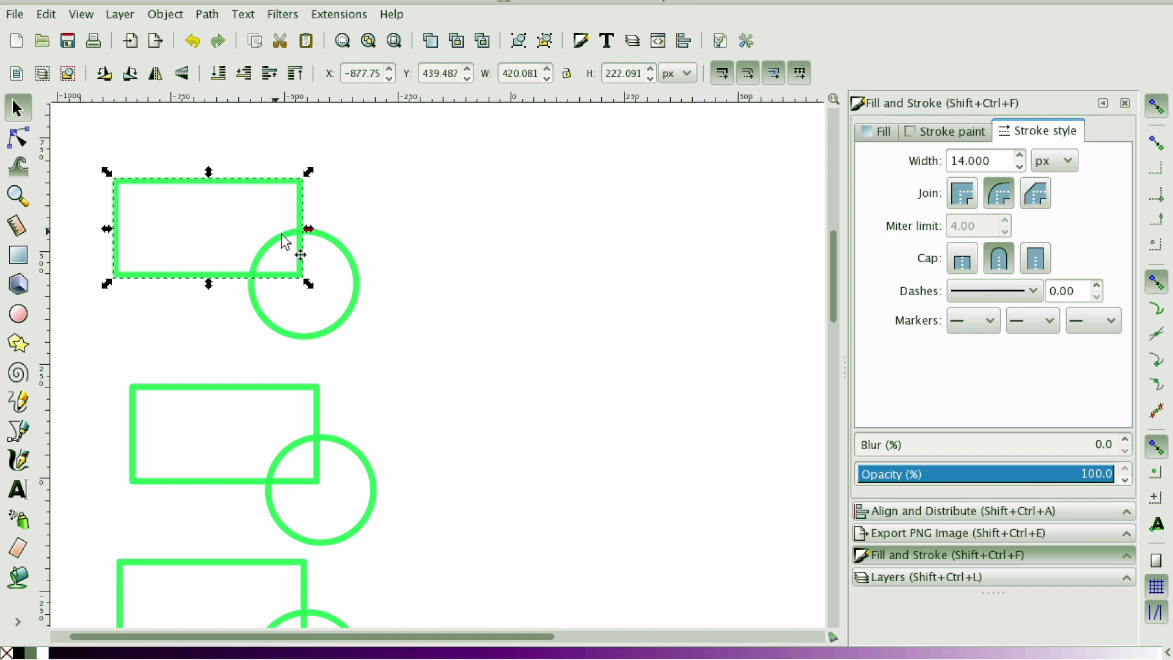
shift+click(321, 241)
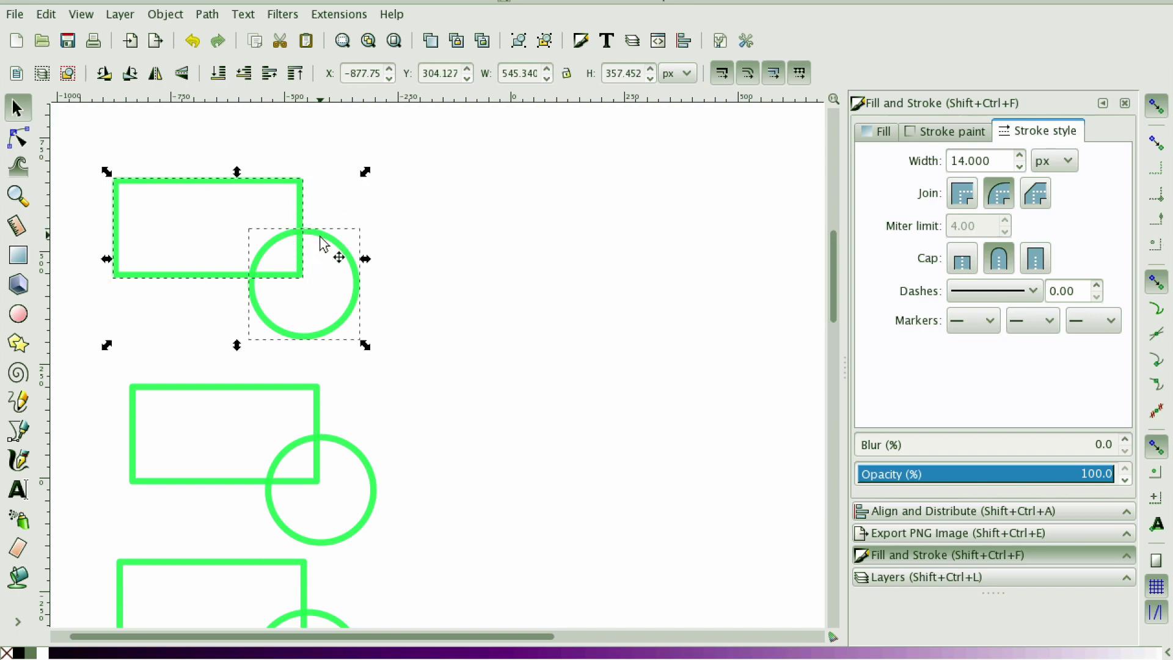
click(208, 15)
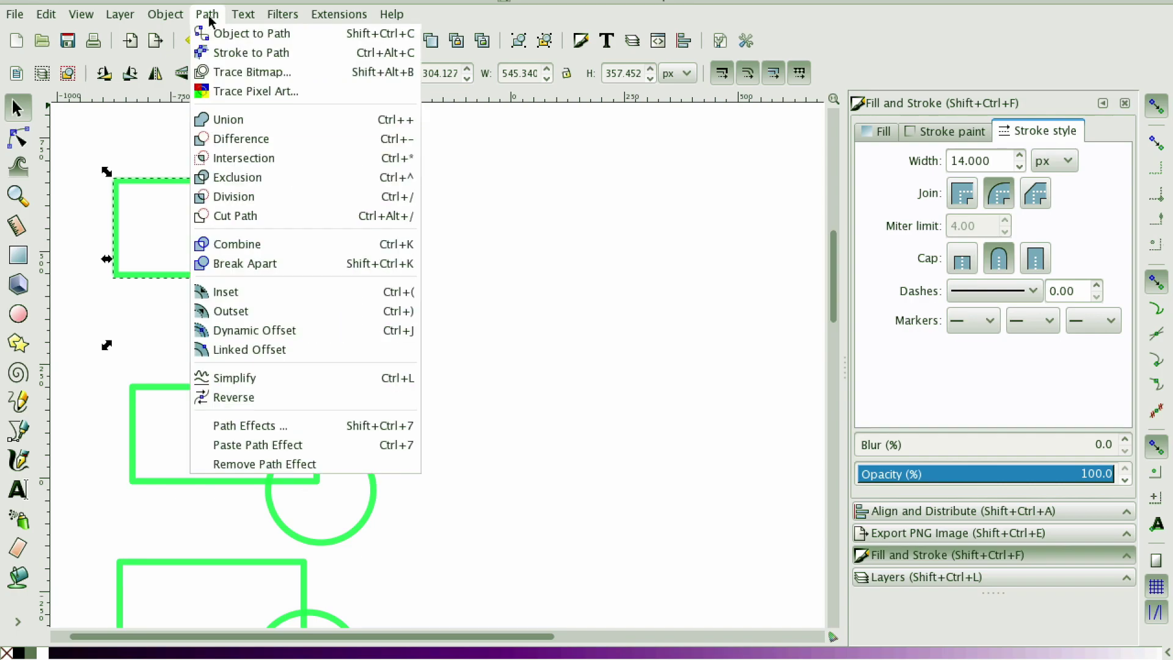
click(208, 18)
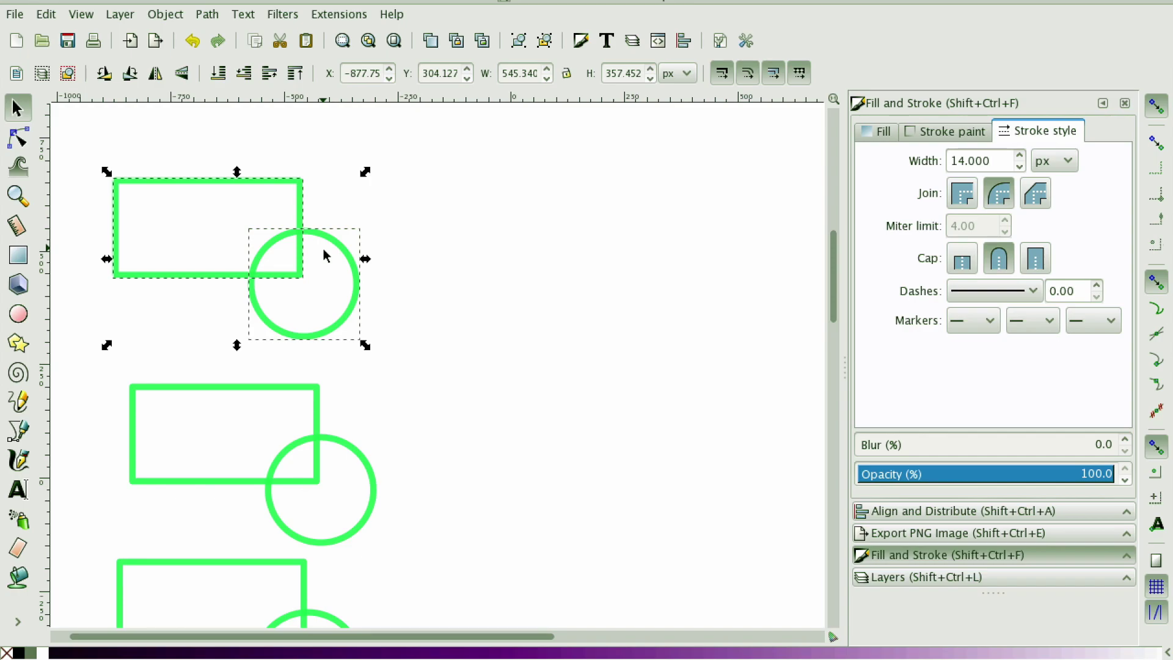
key(r)
drag(461, 300, 684, 350)
drag(457, 241, 685, 299)
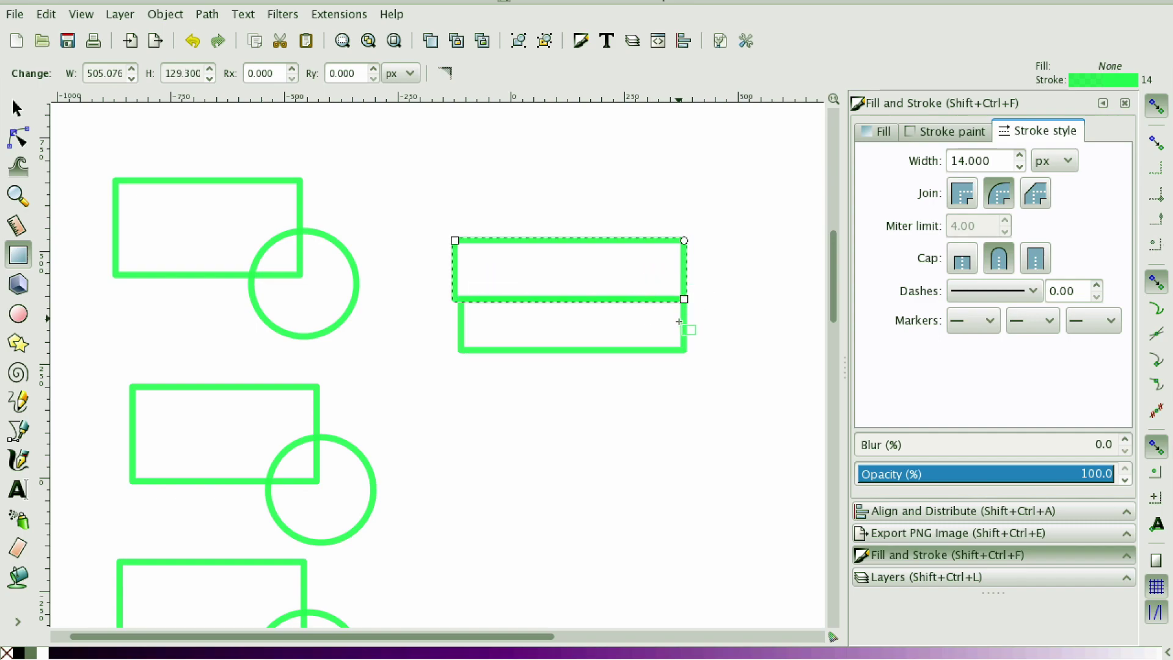
click(27, 117)
key(ctrl+z)
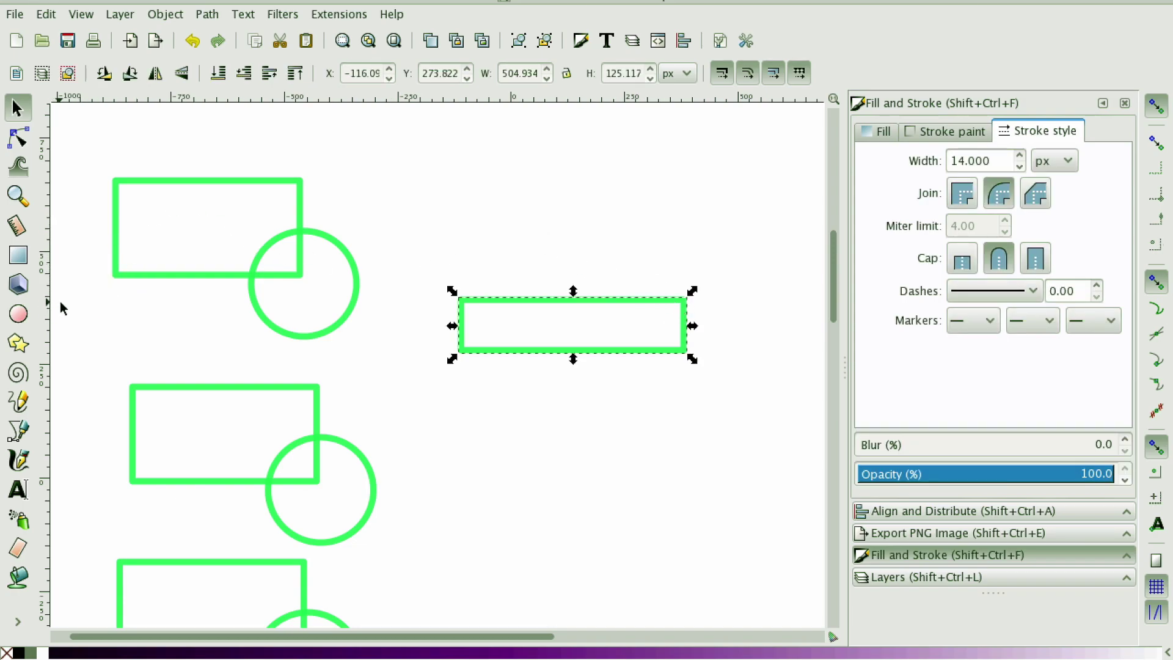
key(ctrl+z)
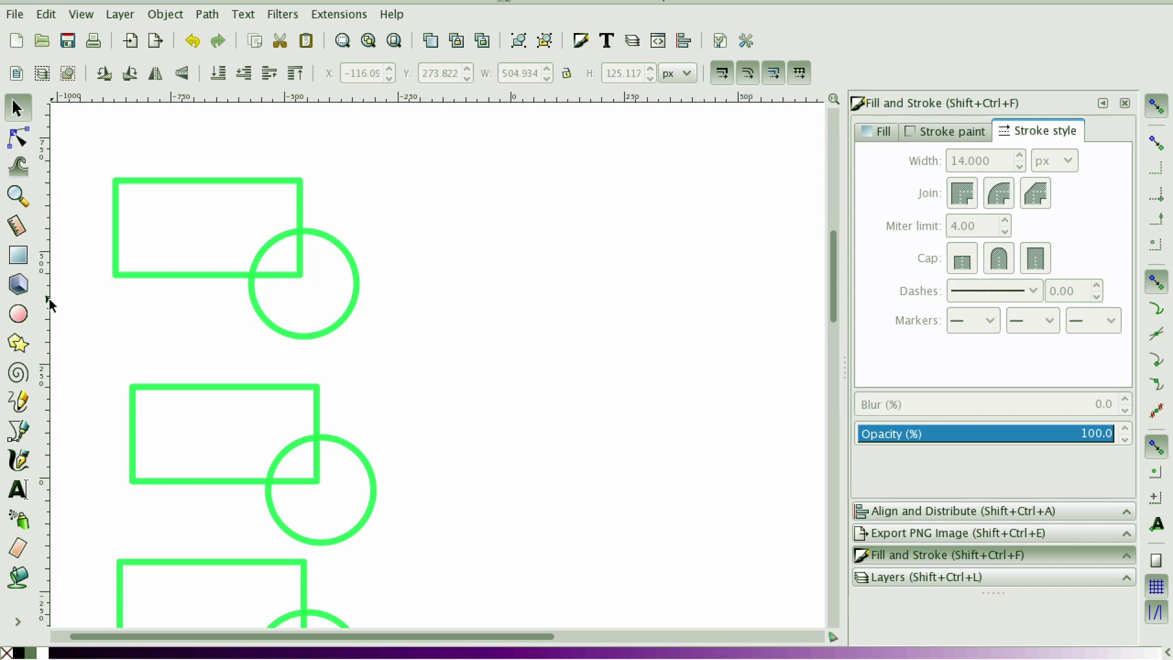
Select the top rectangle and its circle, apply Path > Union, and view the merged path's nodes
click(131, 186)
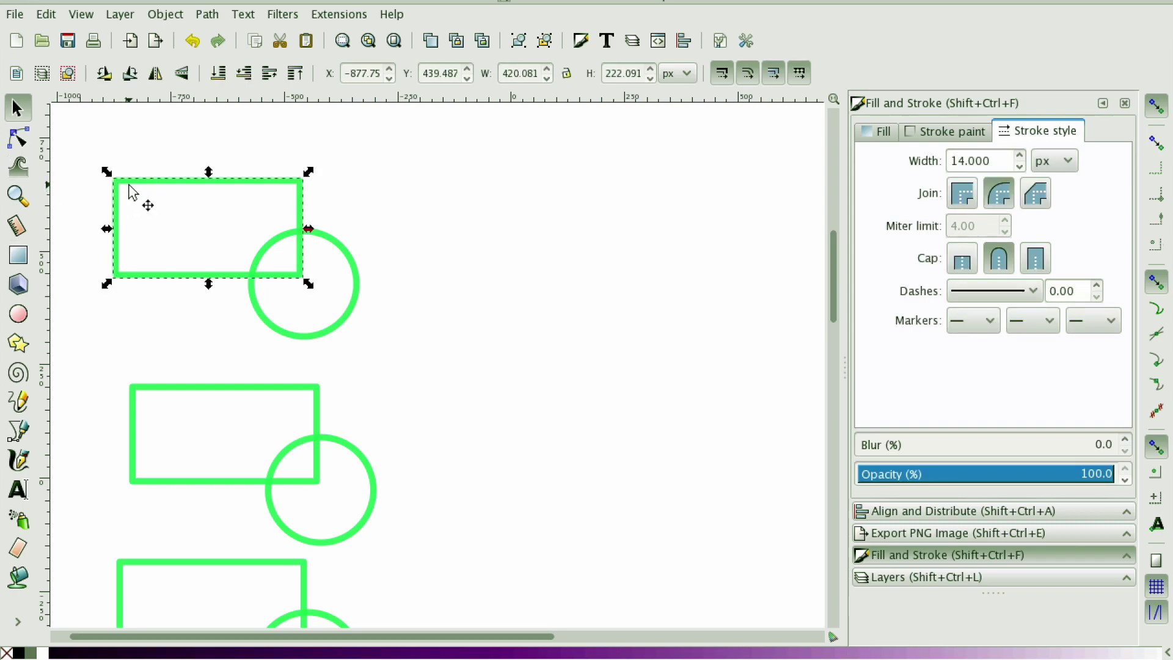
shift+click(349, 320)
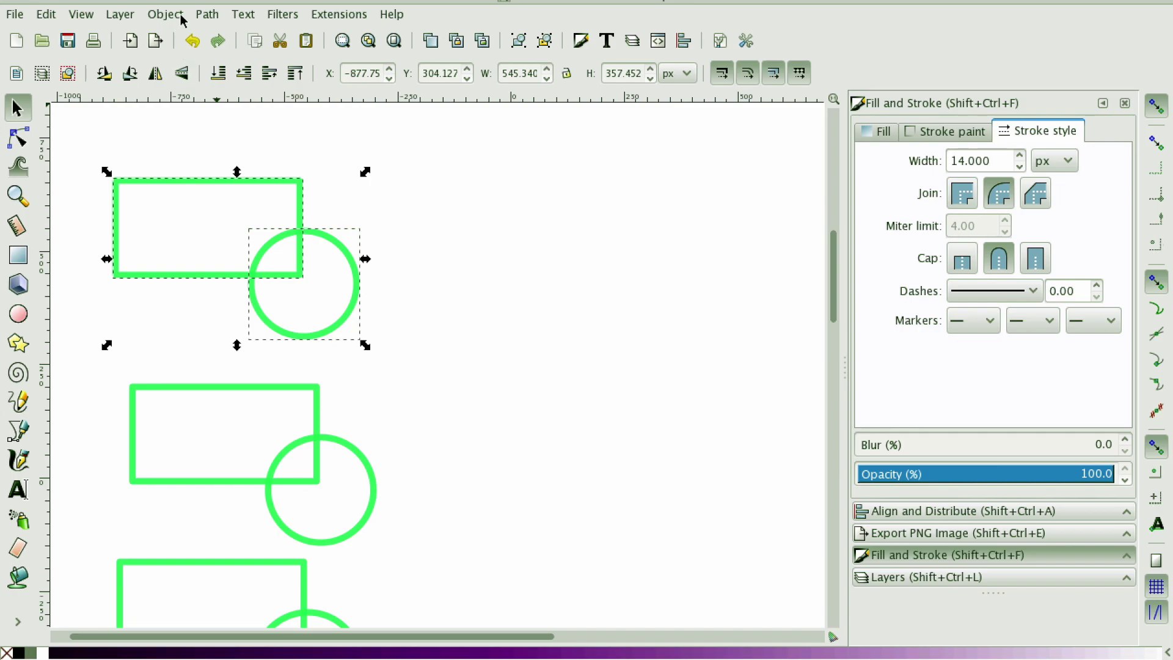
click(208, 15)
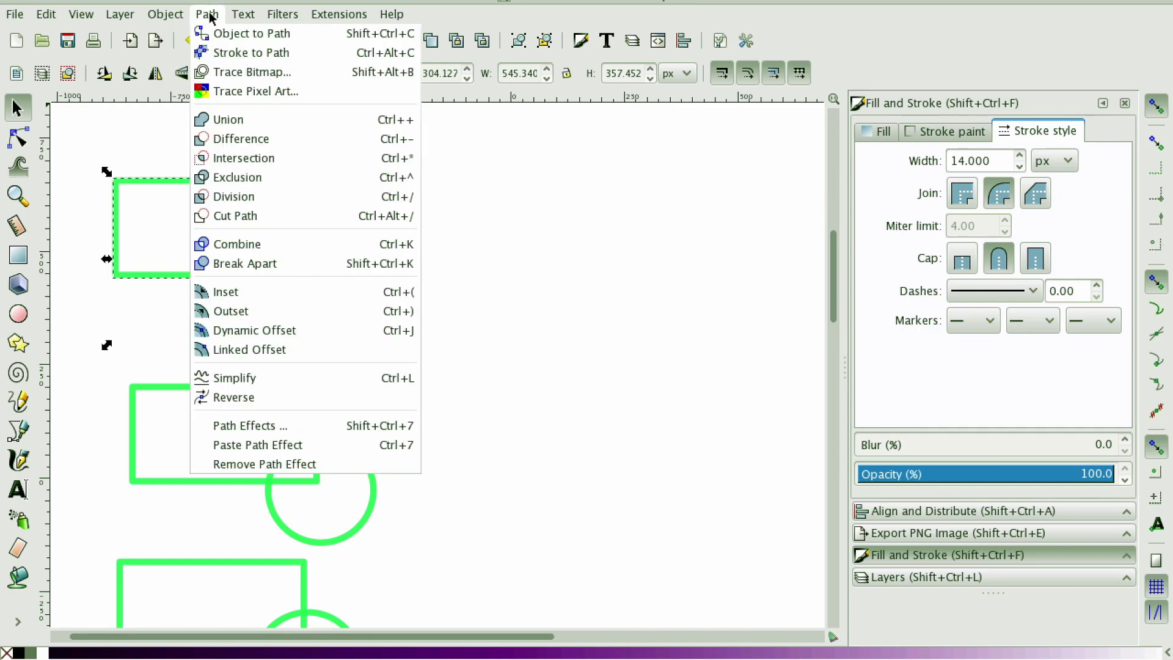
click(239, 124)
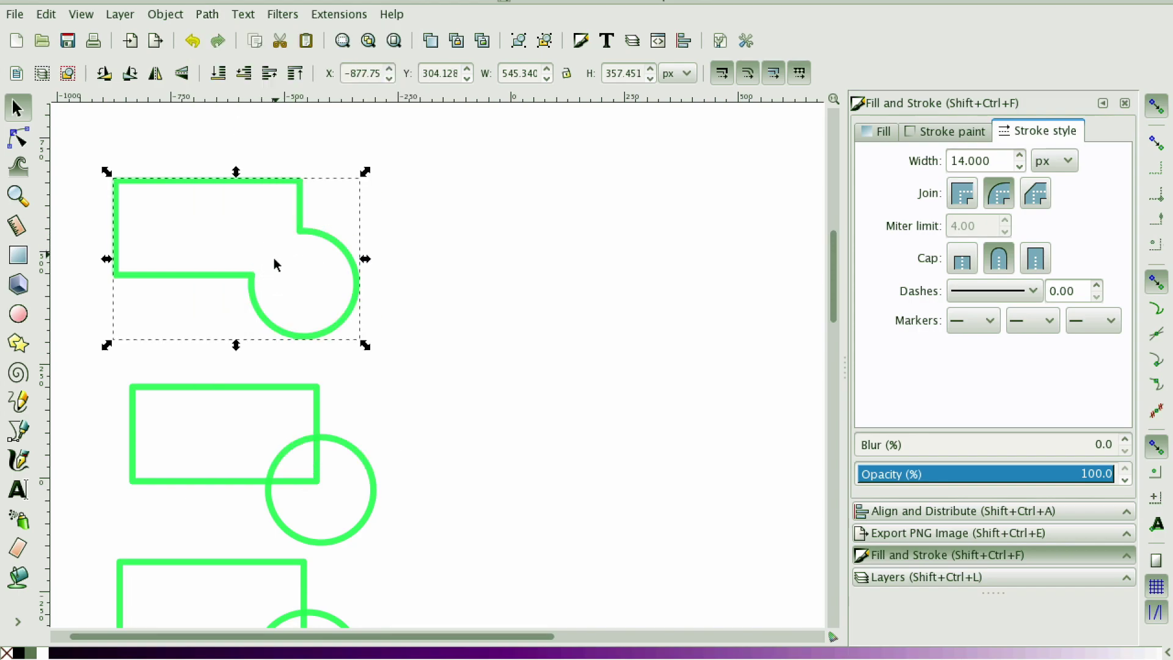
key(n)
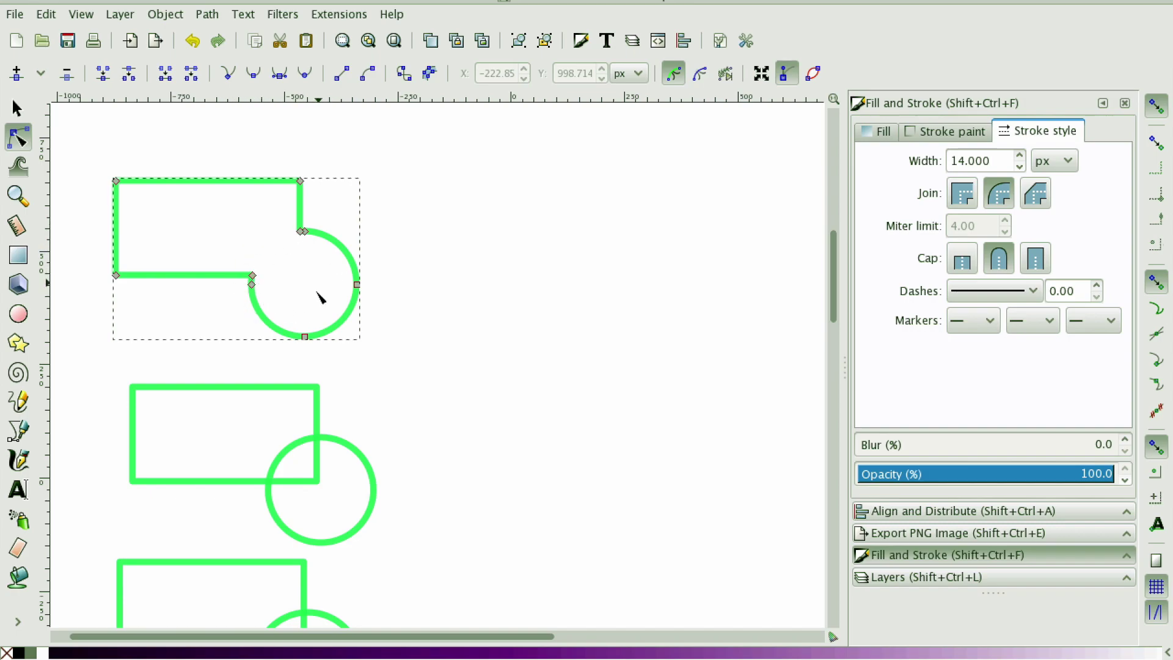
Give the unioned top shape a flat colour fill with the hue shifted to blue
click(880, 131)
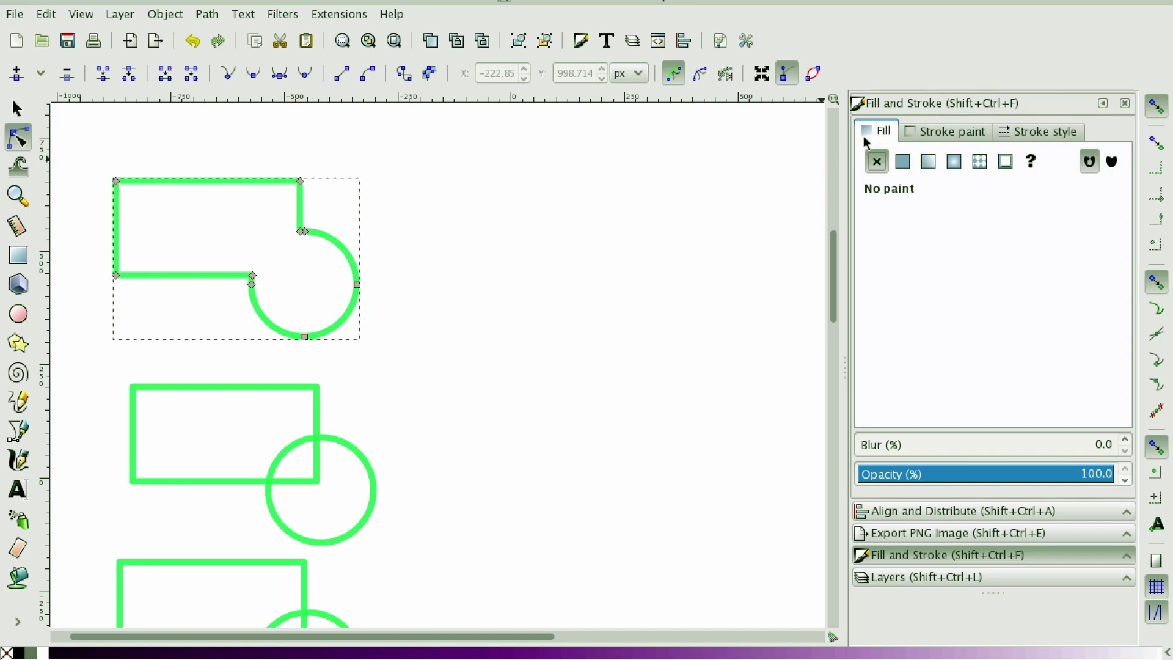
click(909, 161)
click(963, 244)
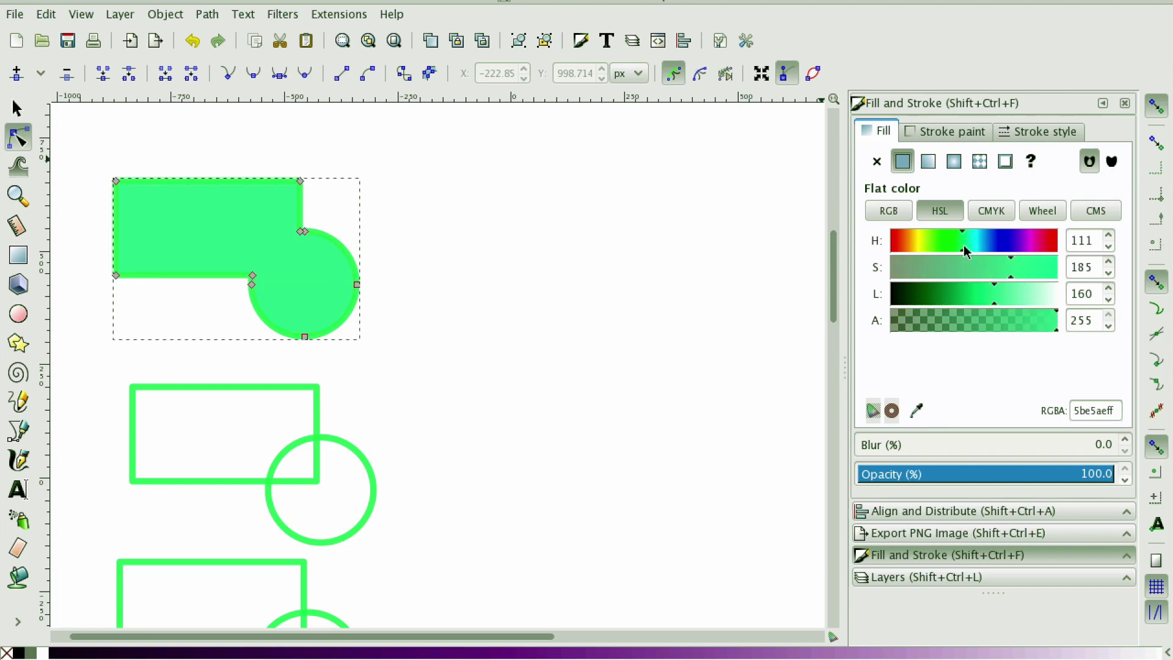
click(991, 247)
scroll(428, 305, down, 5)
key(s)
click(319, 275)
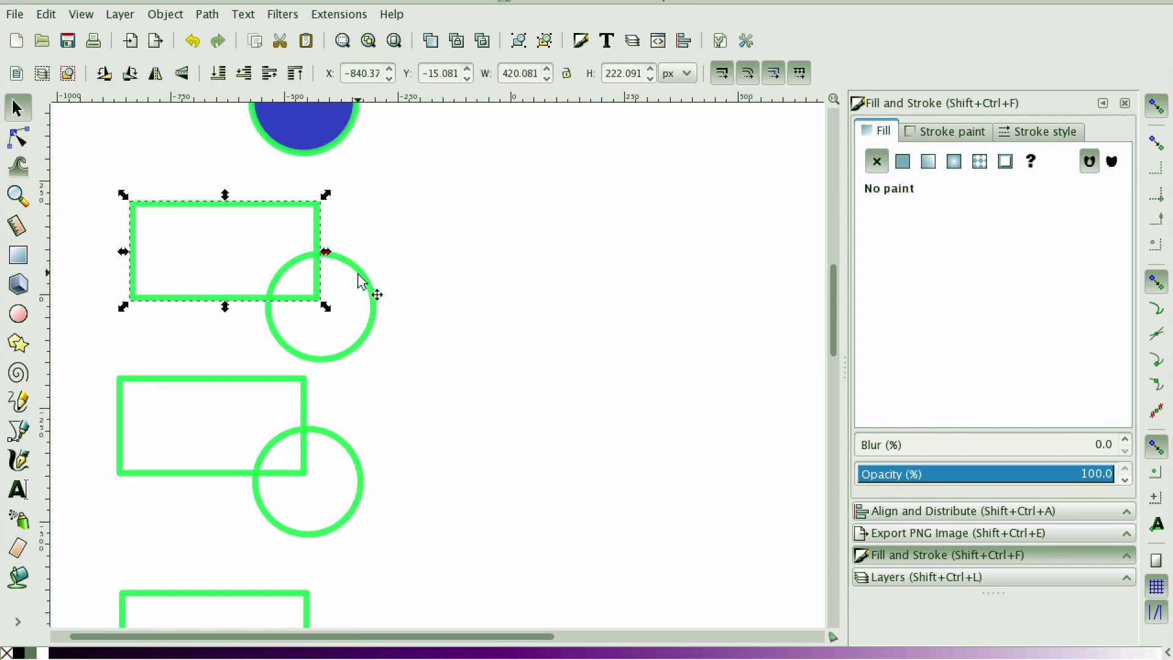
Apply Path > Difference to the rectangle and circle, notching the rectangle's corner
shift+click(360, 274)
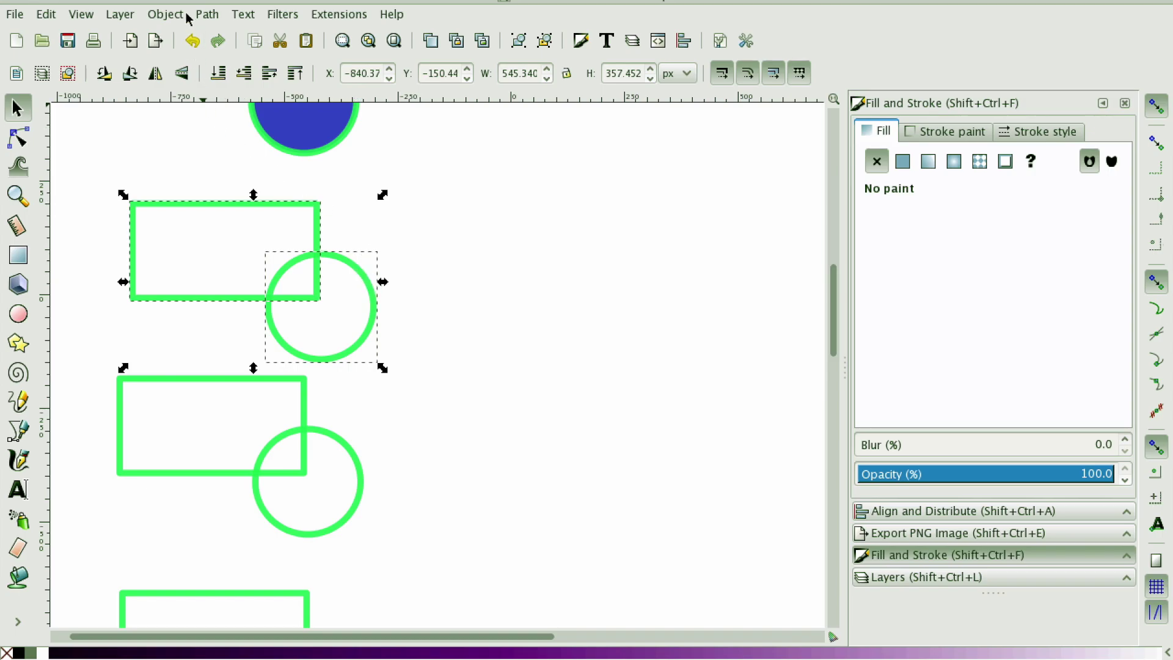
click(204, 14)
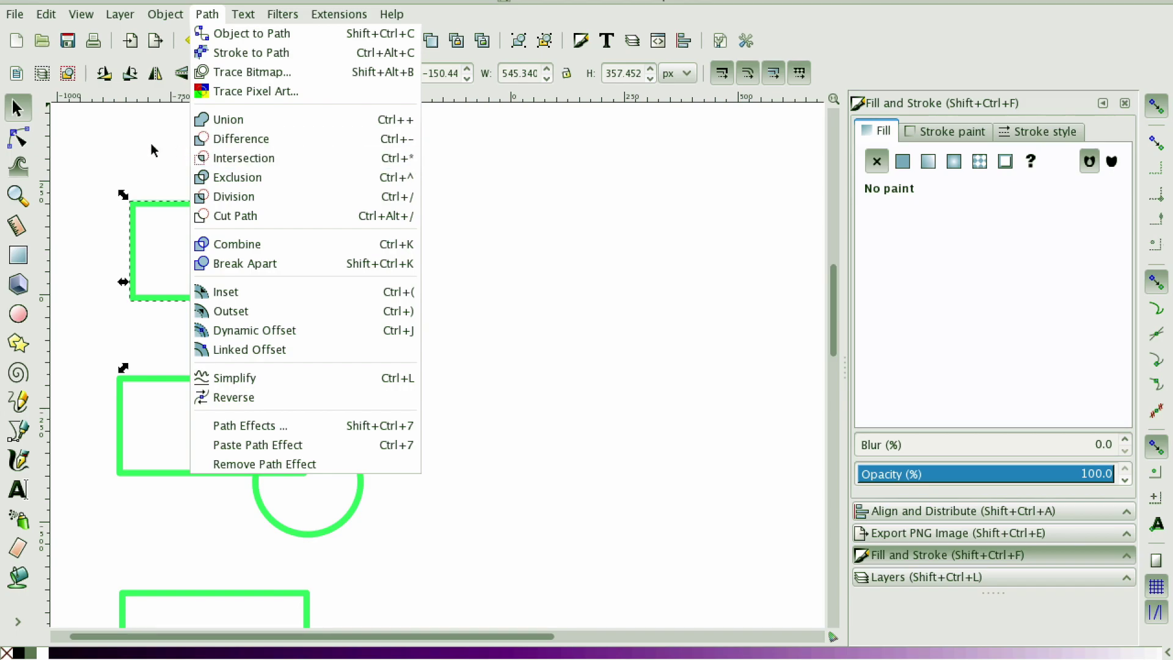
click(17, 108)
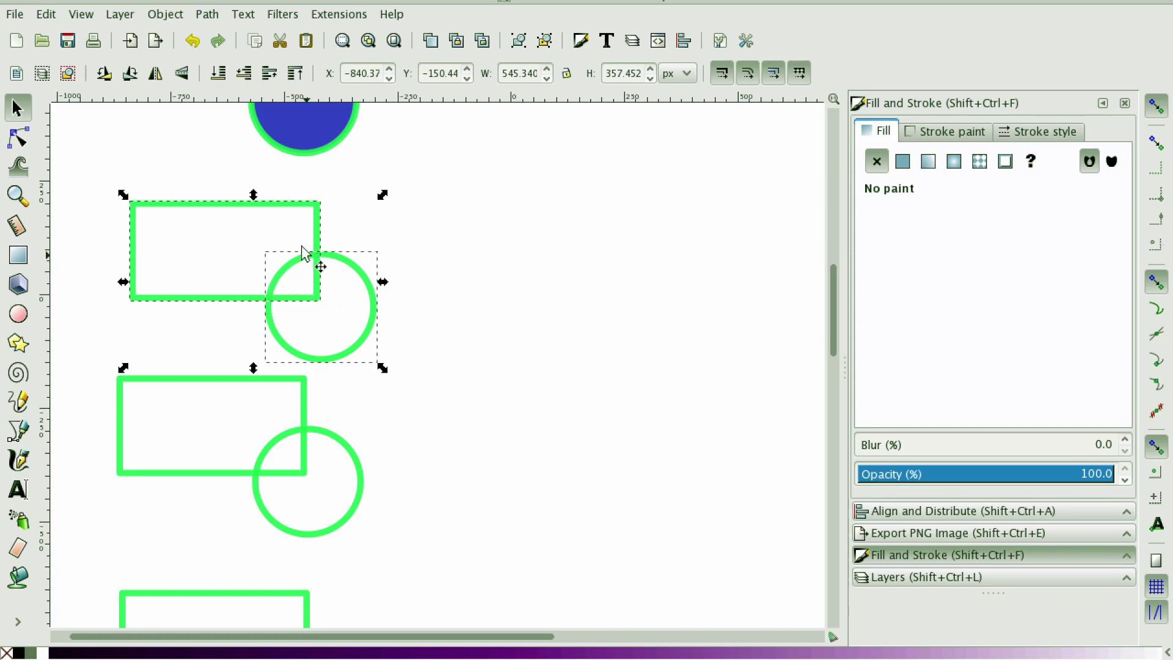
click(209, 14)
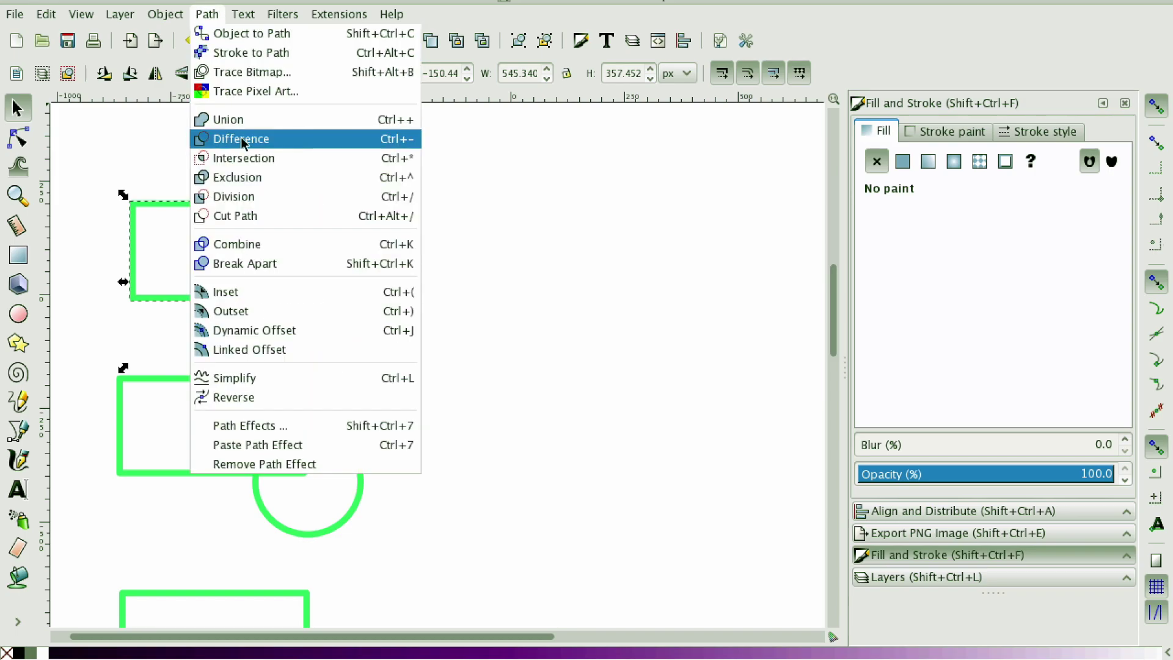
click(242, 140)
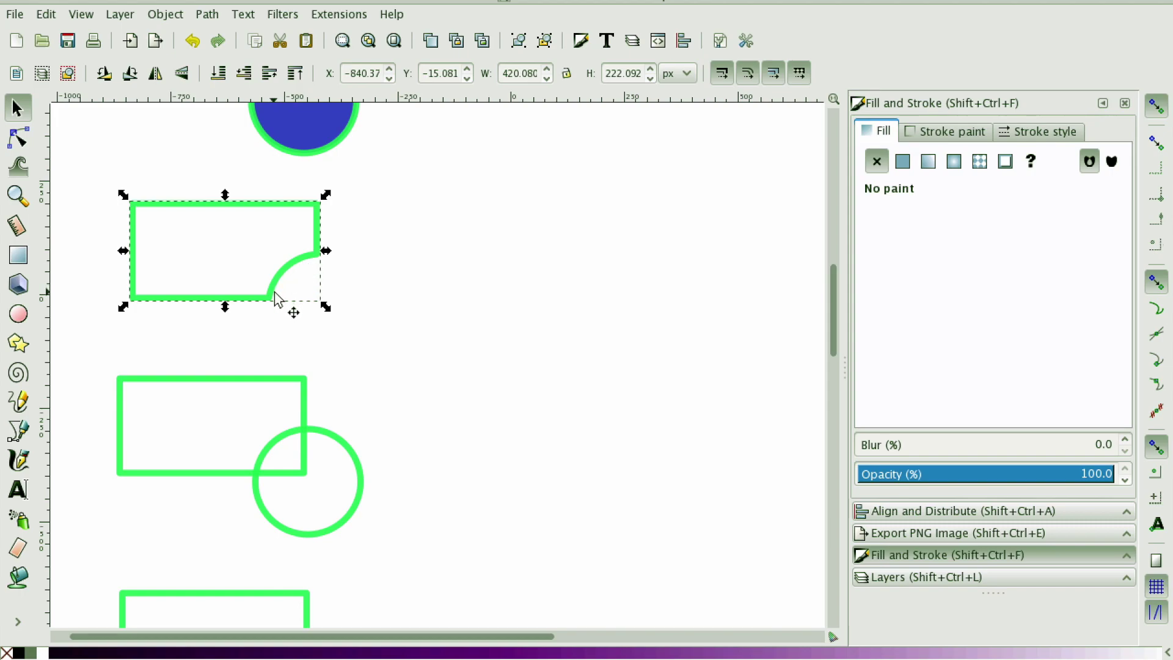
scroll(215, 207, down, 5)
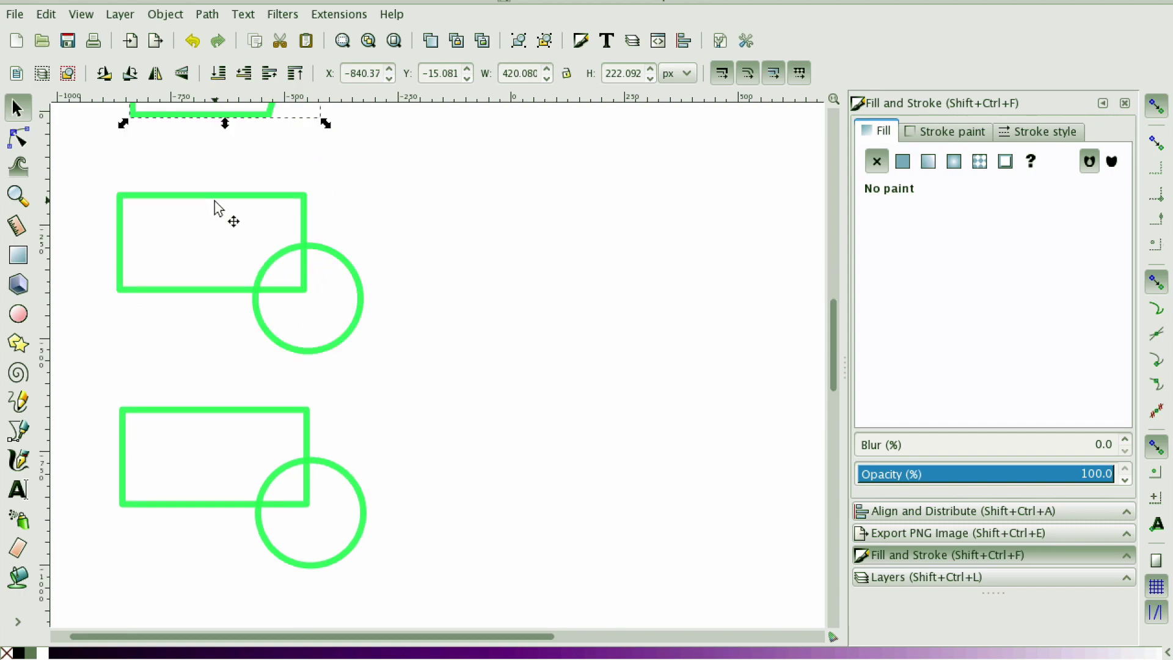
Apply Path > Intersection to the second rectangle and circle, keeping only the quarter-circle overlap
click(215, 208)
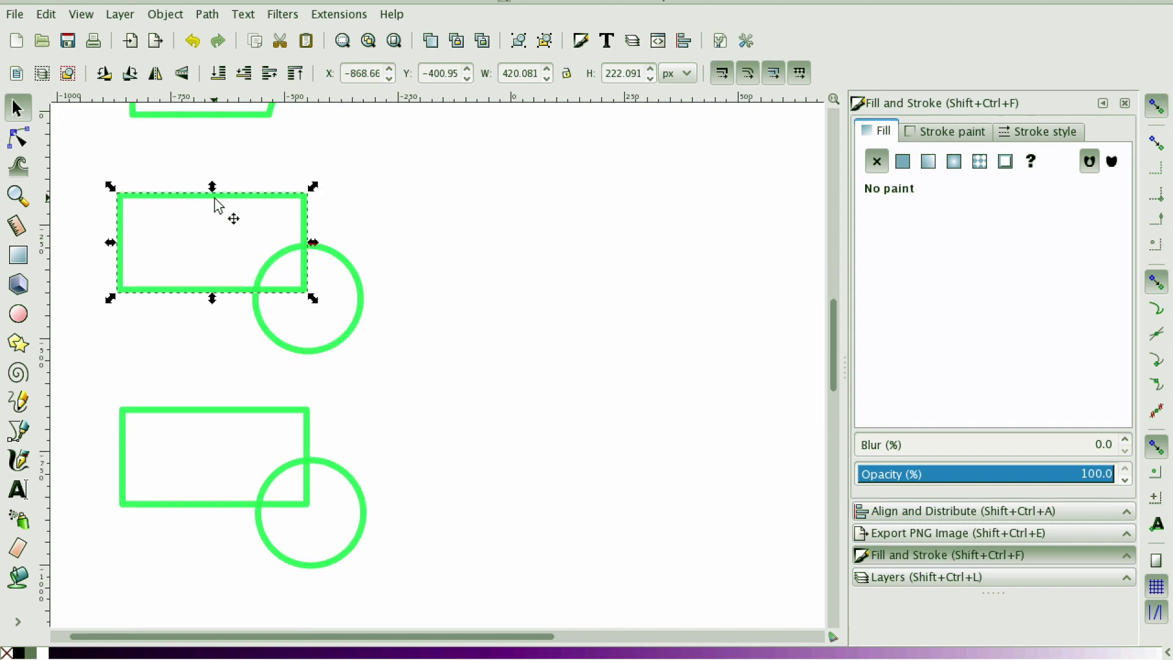
shift+click(337, 254)
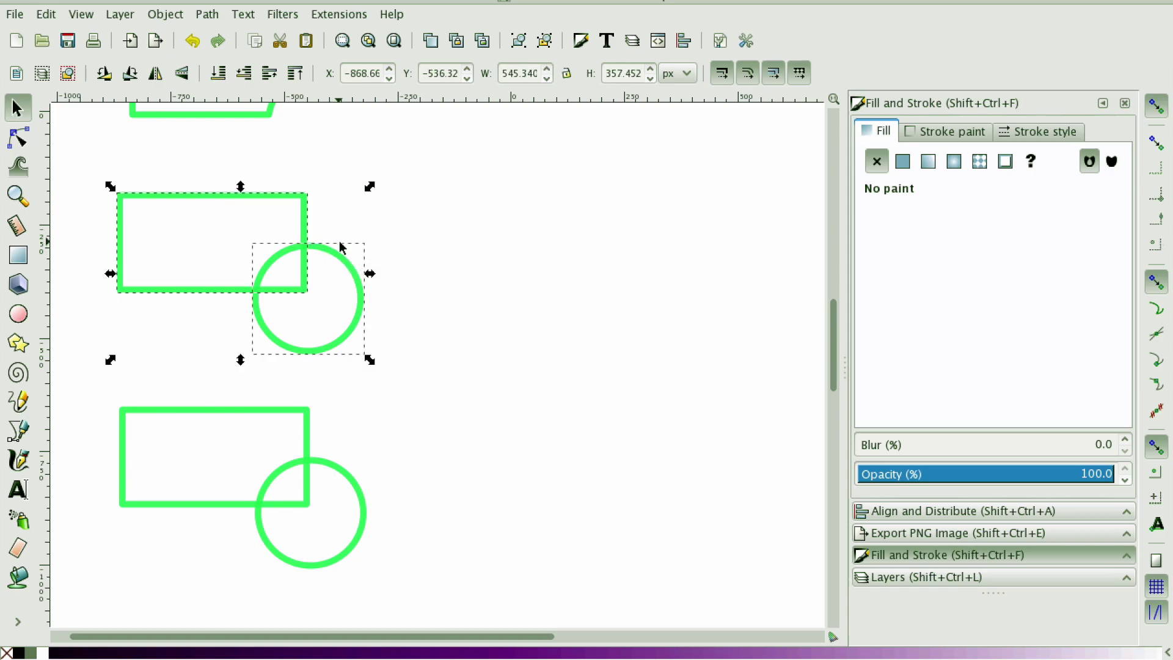
click(207, 14)
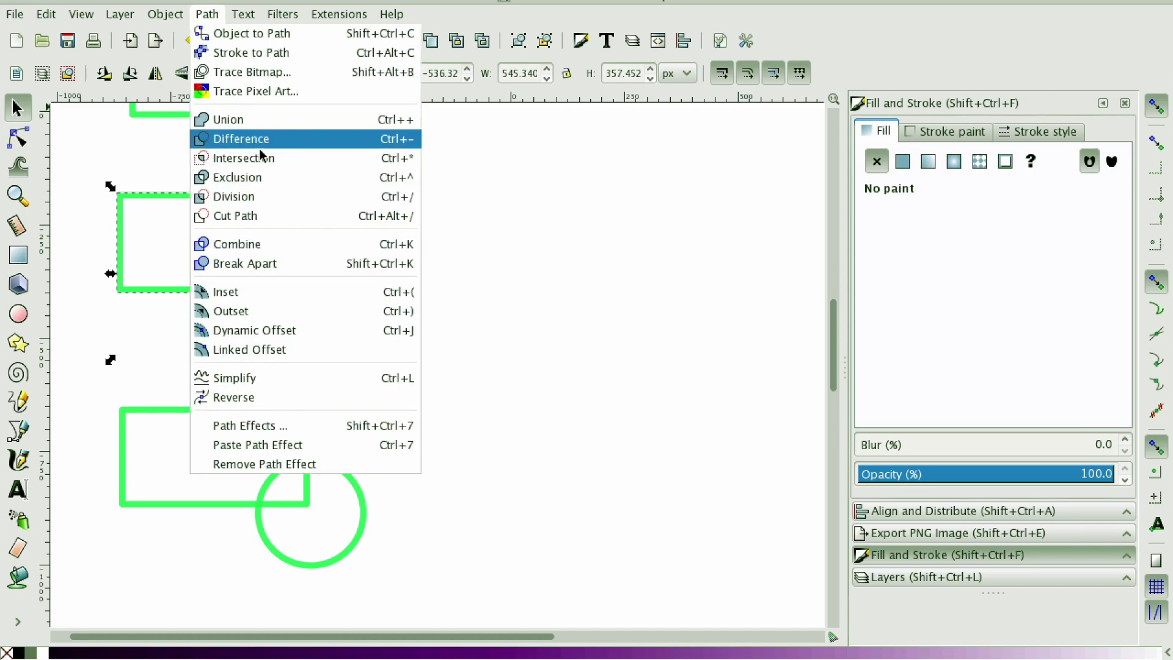
click(501, 204)
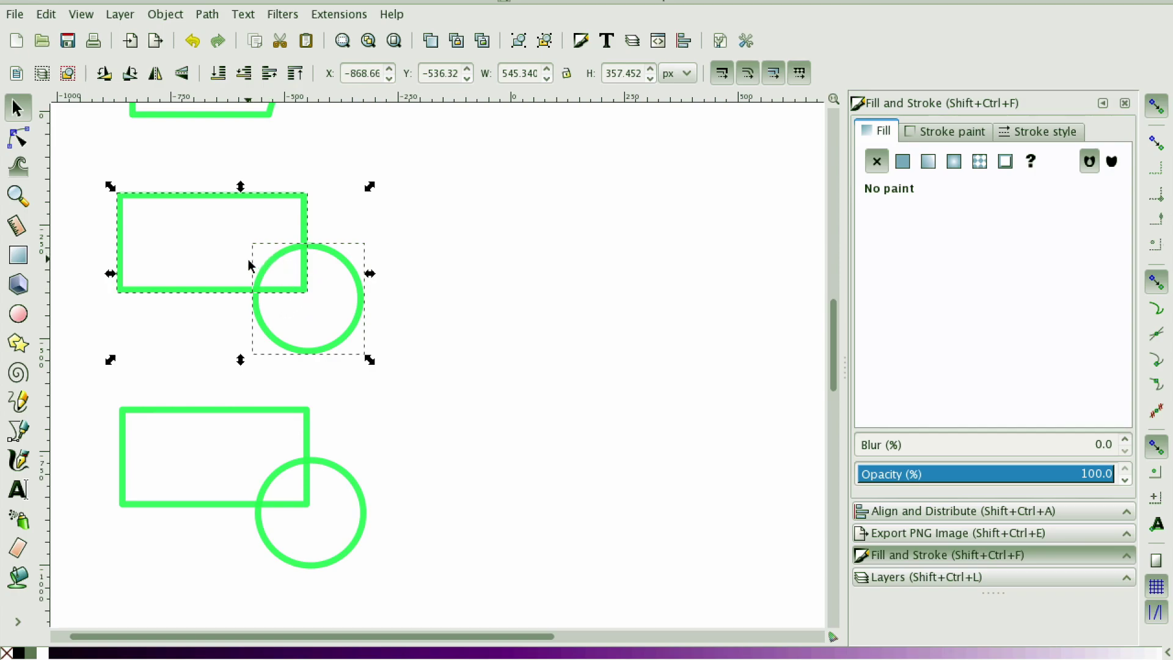
click(207, 14)
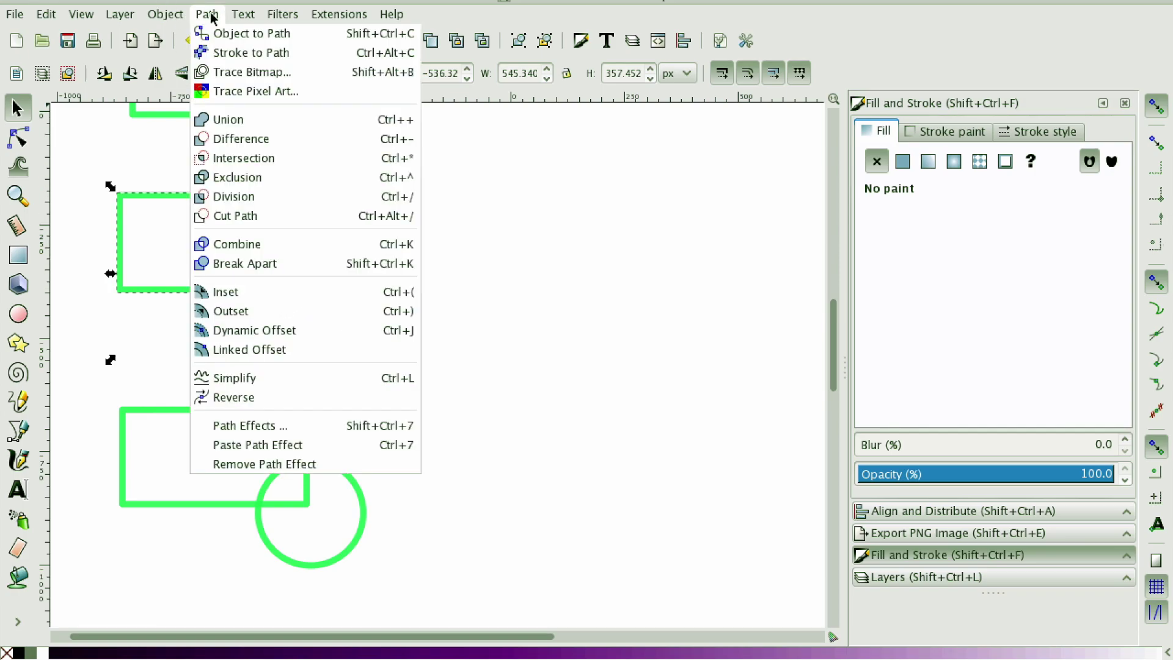
click(235, 160)
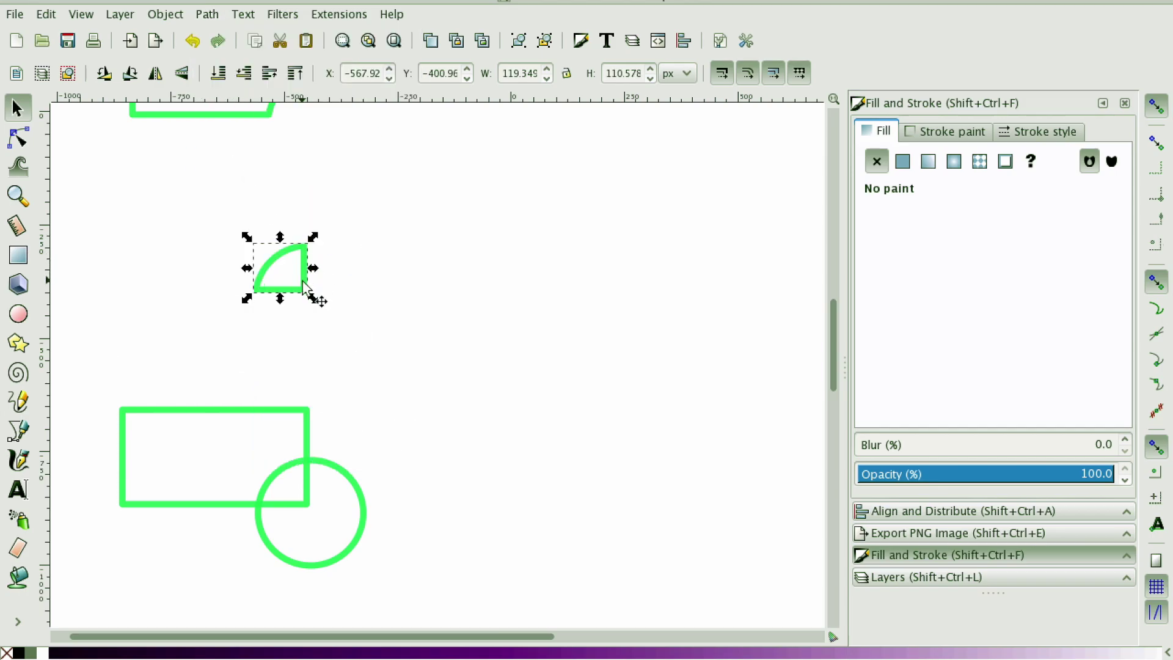
scroll(336, 245, up, 5)
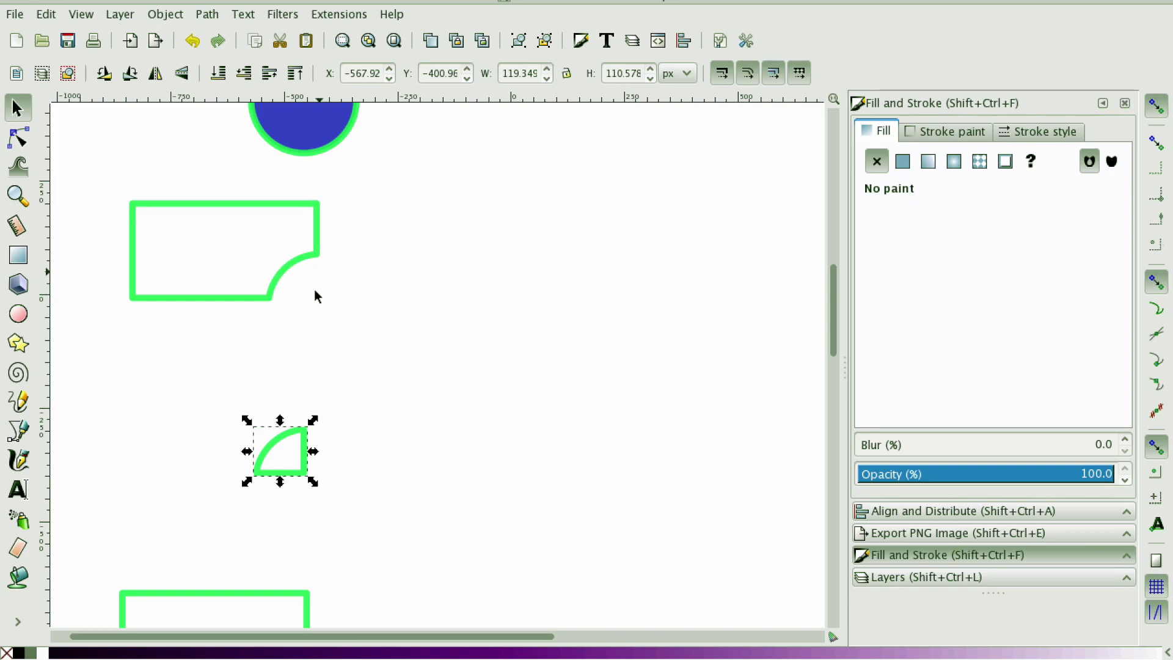
Apply Path > Division to the third rectangle and circle, then deselect to view the pieces
scroll(288, 303, down, 5)
scroll(292, 247, down, 7)
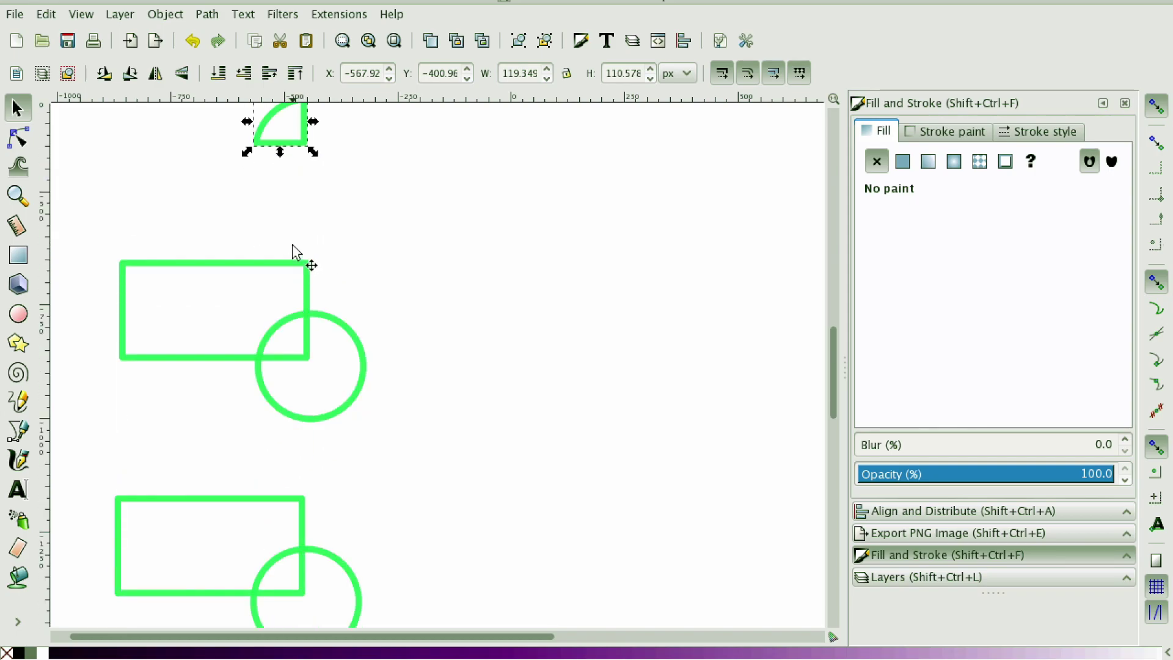
click(326, 185)
click(255, 139)
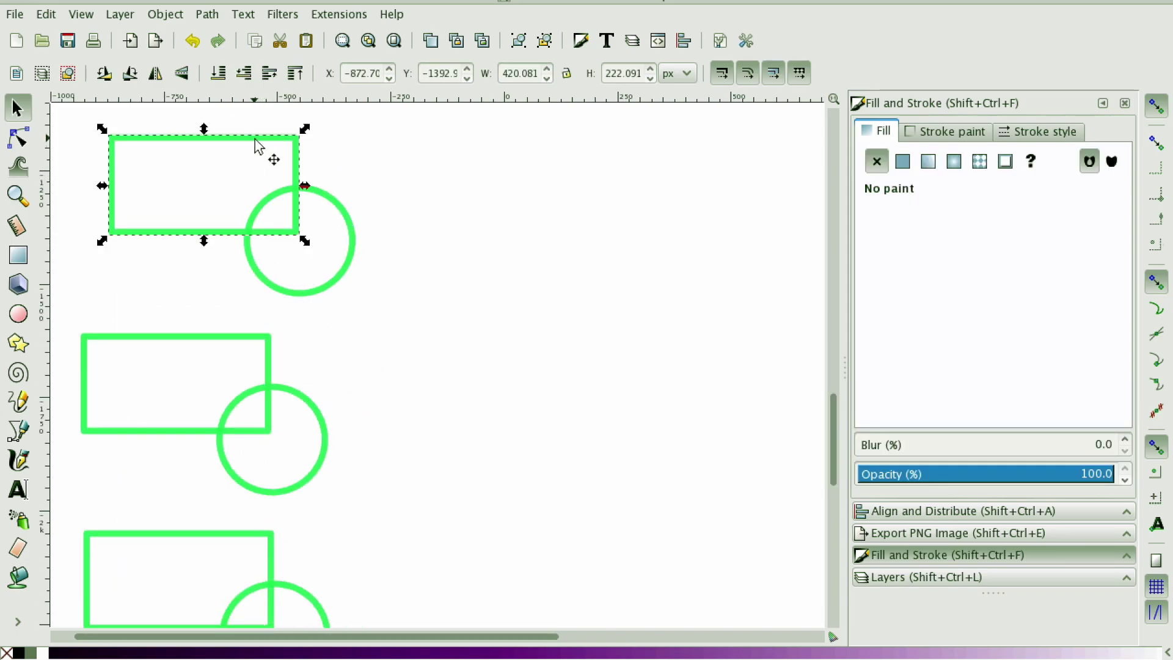
shift+click(328, 199)
click(165, 14)
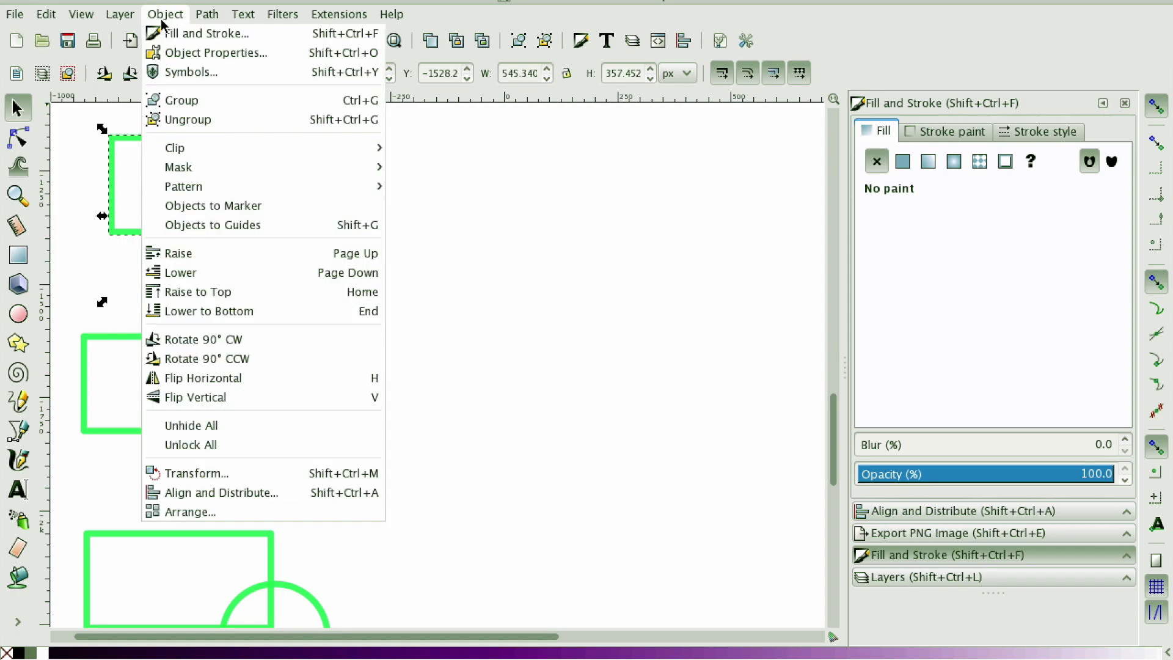
mouse_move(202, 17)
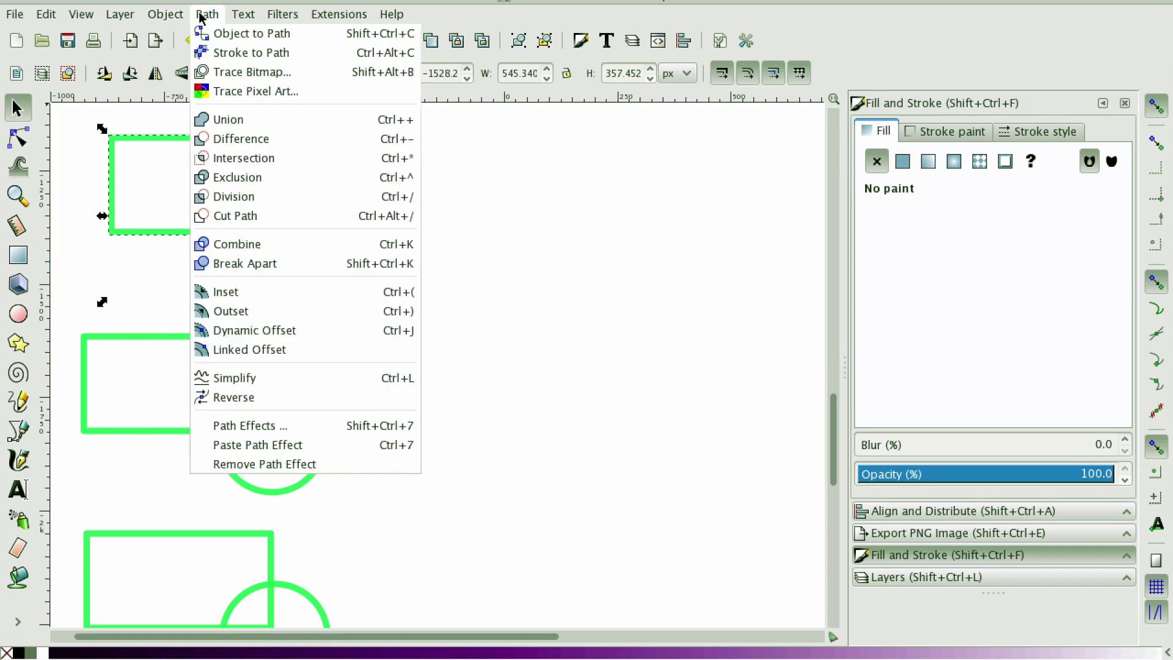
click(234, 196)
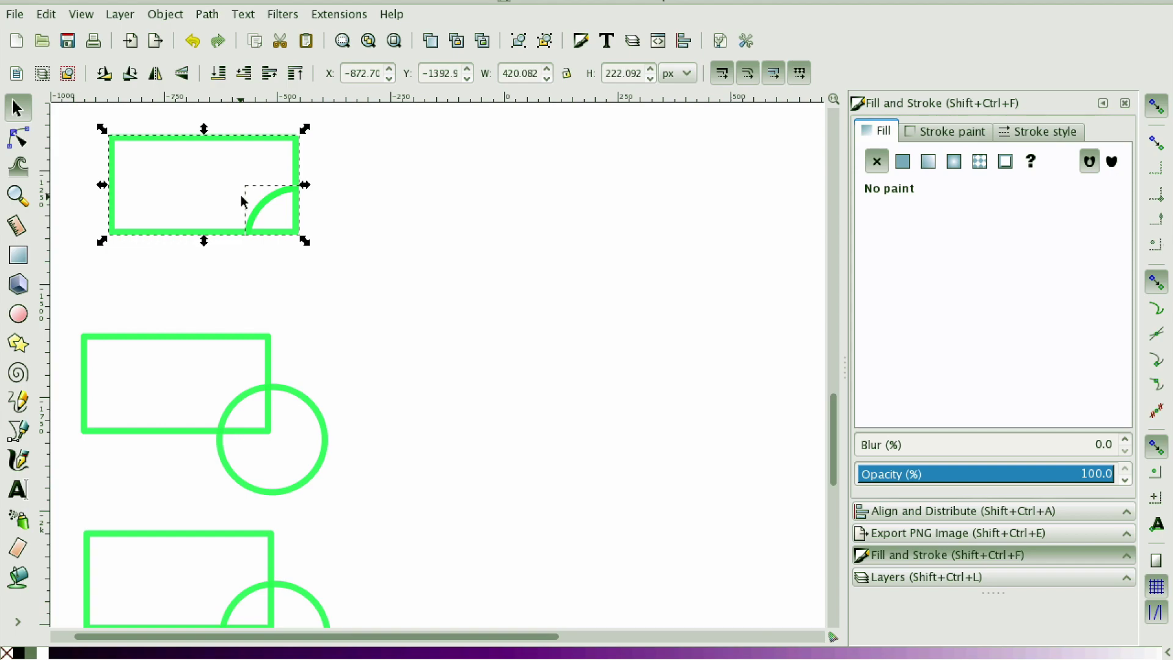
click(310, 205)
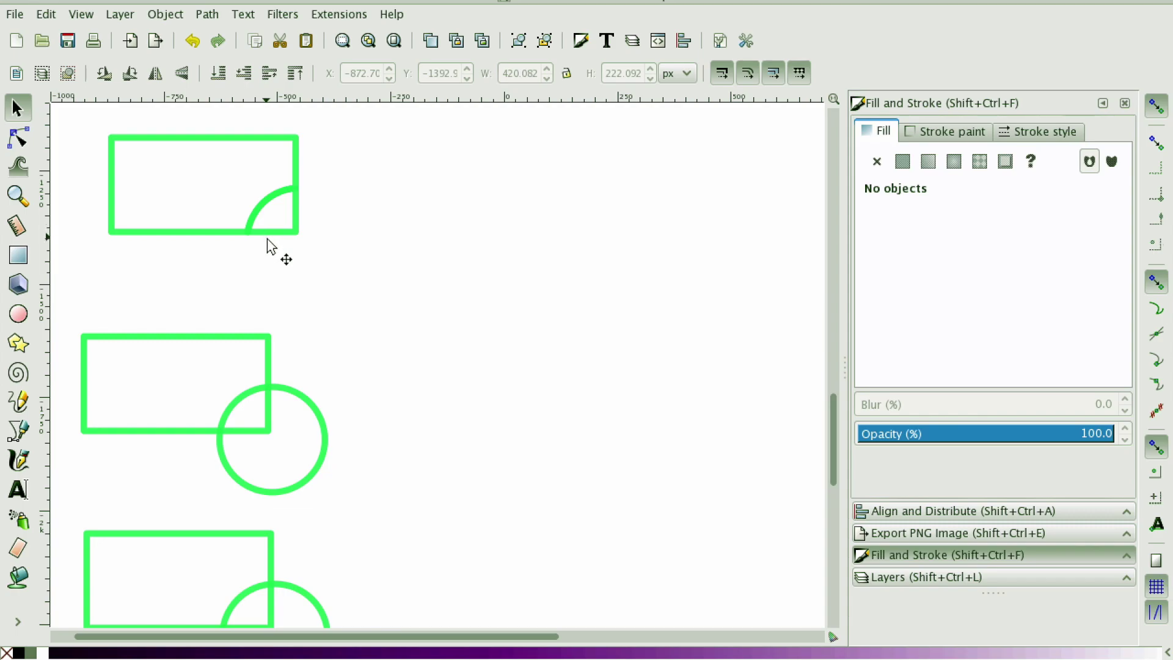
scroll(242, 348, down, 3)
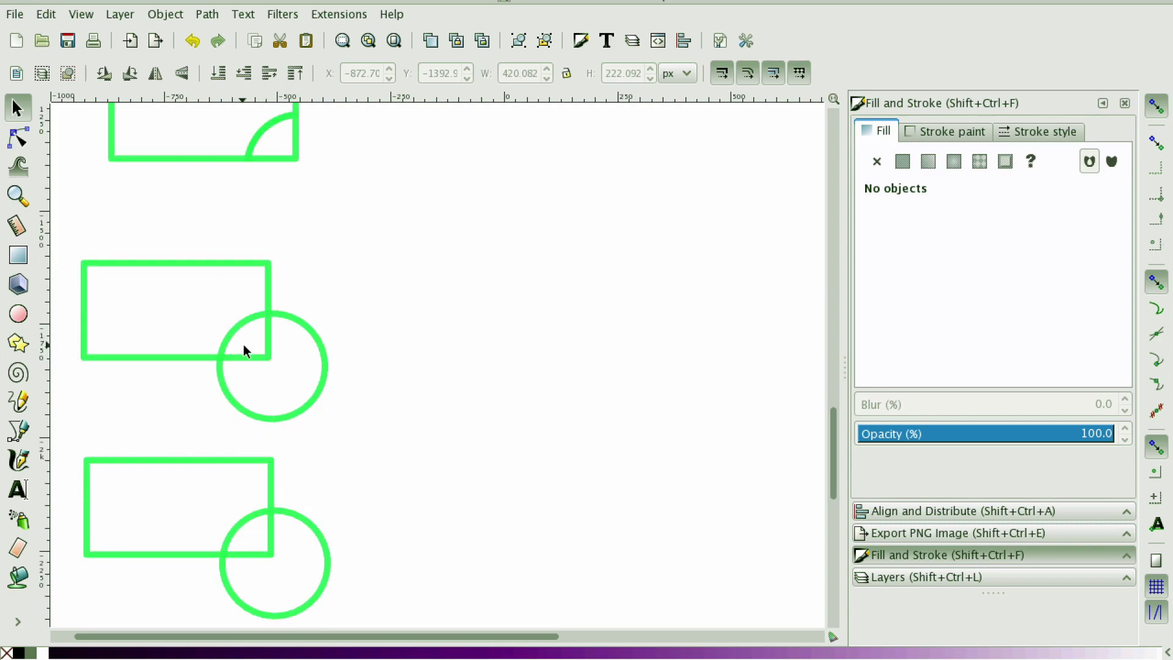
Apply Path > Cut Path to the fourth rectangle and circle, then deselect to inspect the cut outline
click(238, 280)
shift+click(303, 329)
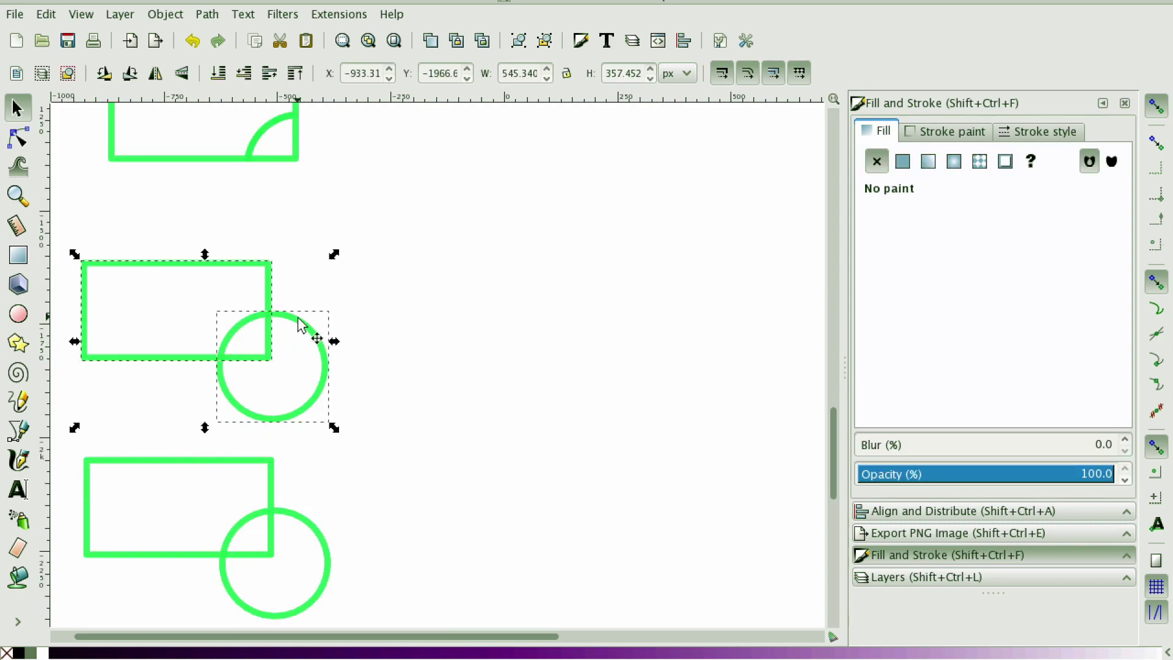
click(216, 17)
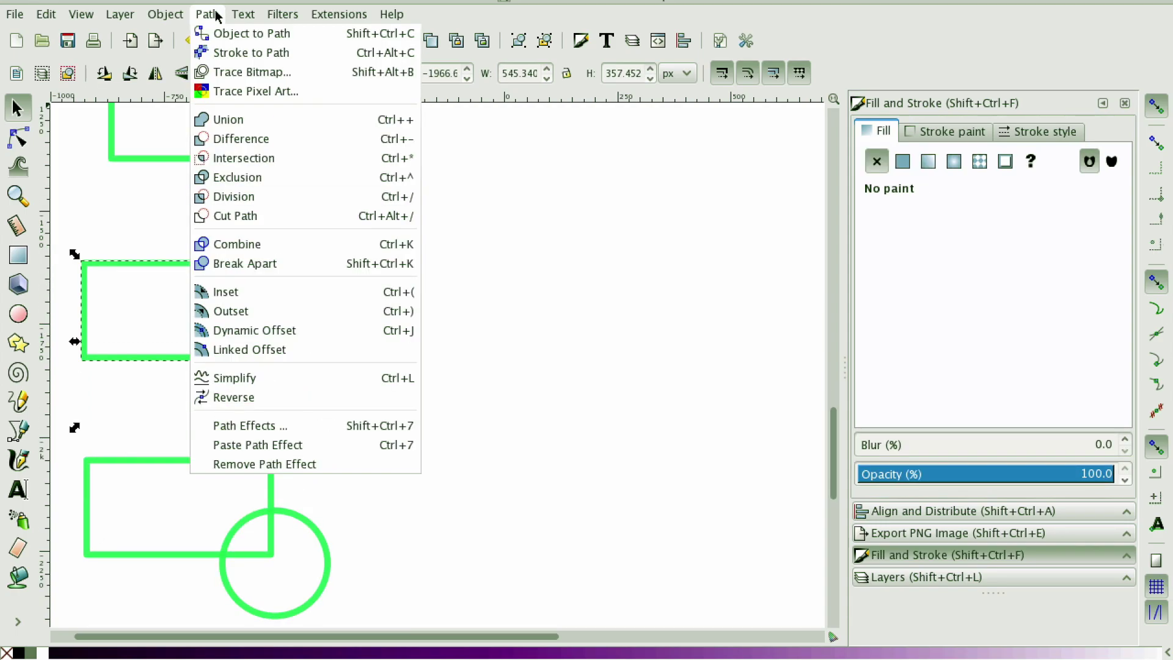
click(273, 218)
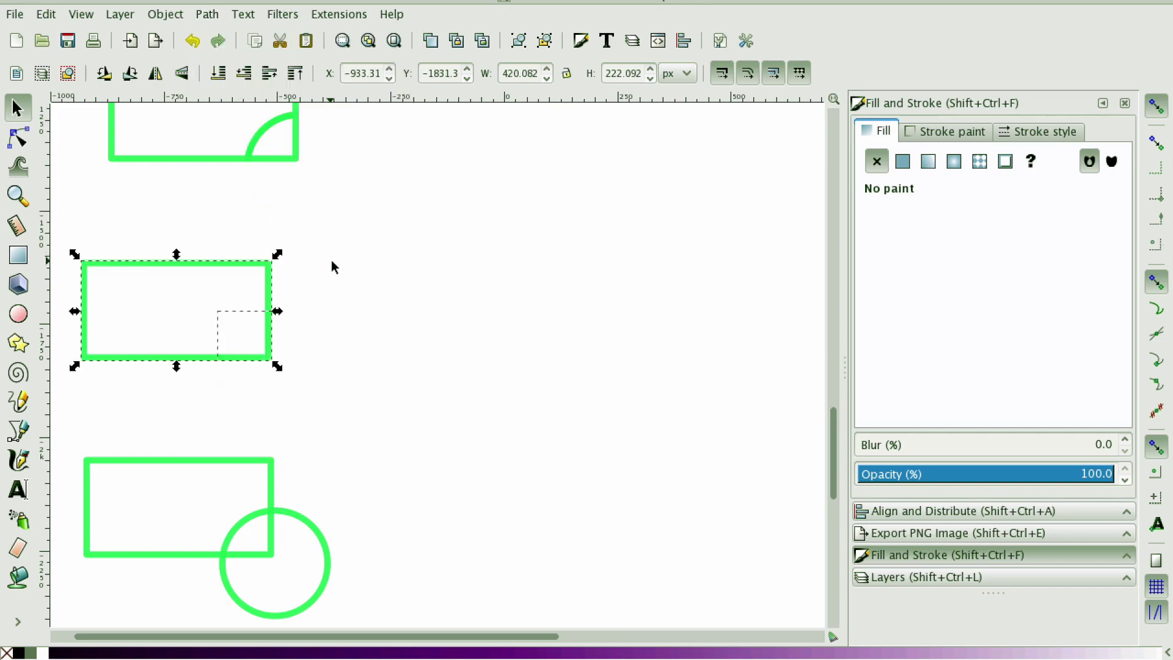
click(311, 224)
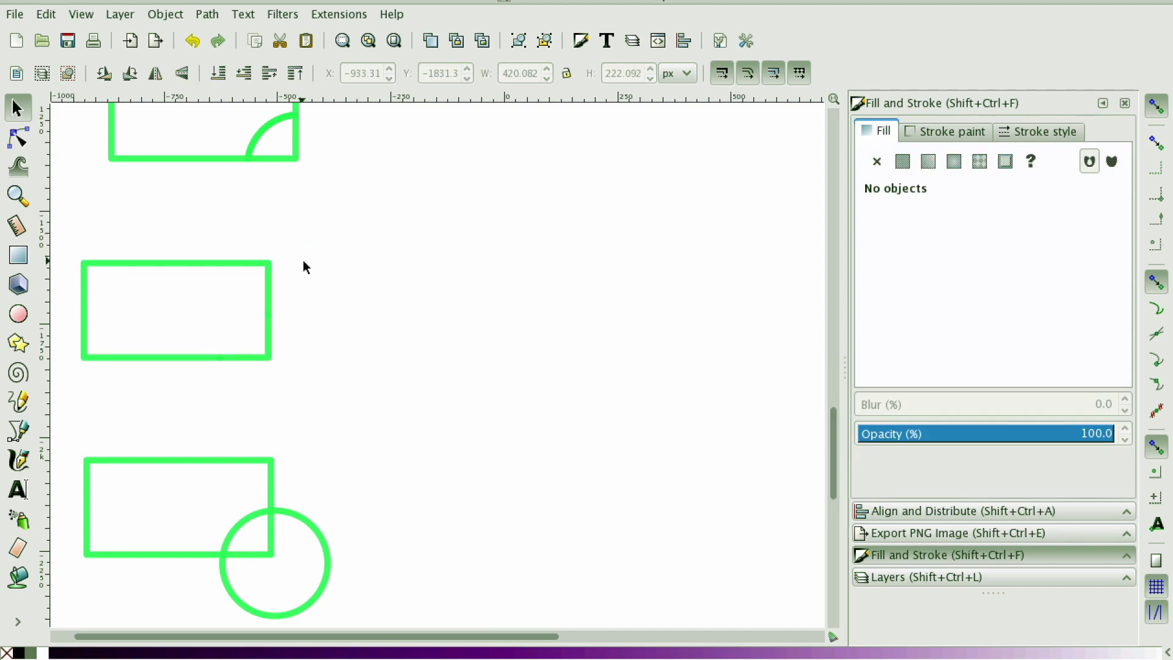
scroll(303, 260, up, 2)
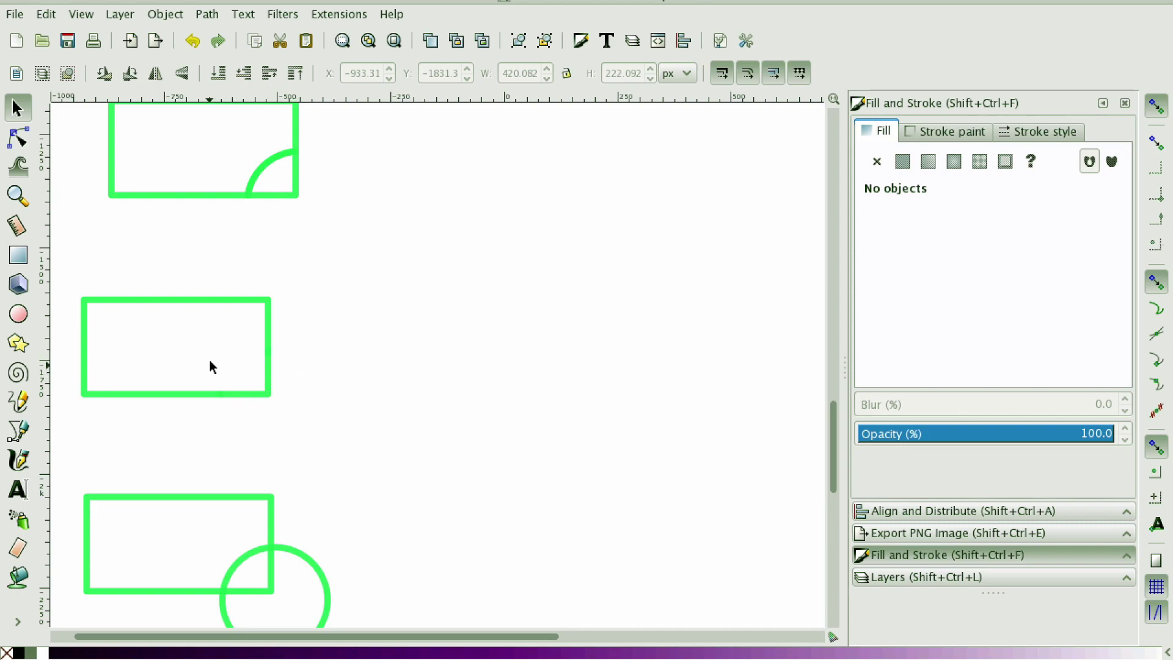
click(18, 138)
Drag the cut-off corner piece to the right of the fourth rectangle, then undo to restore it
click(186, 299)
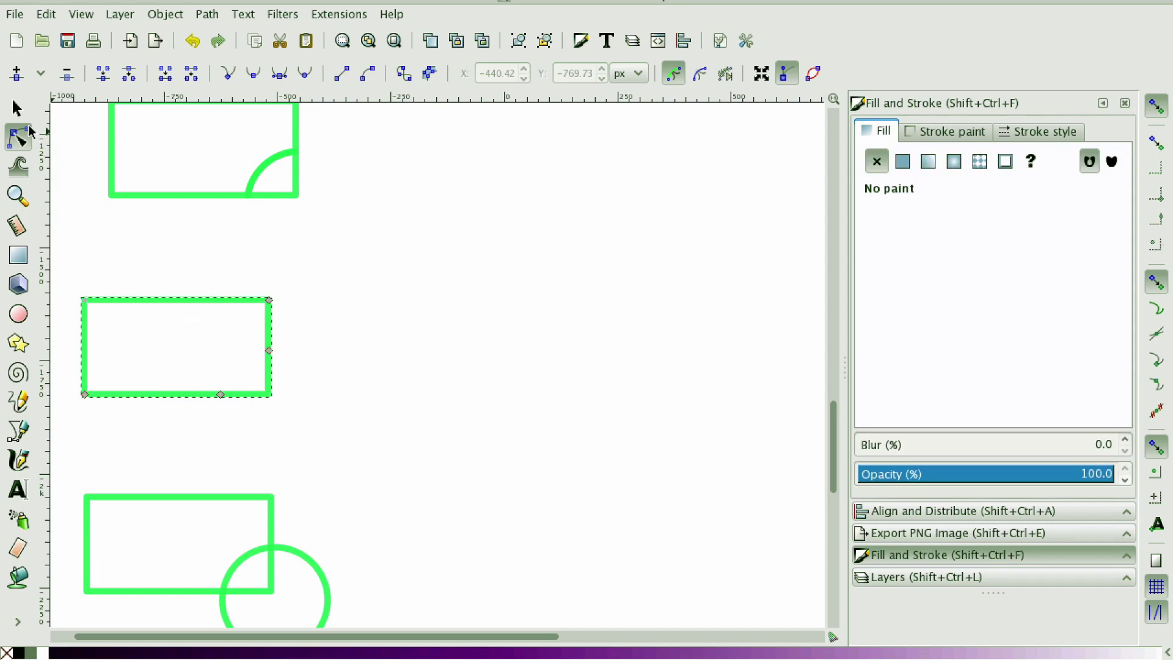
click(16, 108)
click(267, 380)
key(Escape)
click(267, 381)
drag(271, 384, 371, 403)
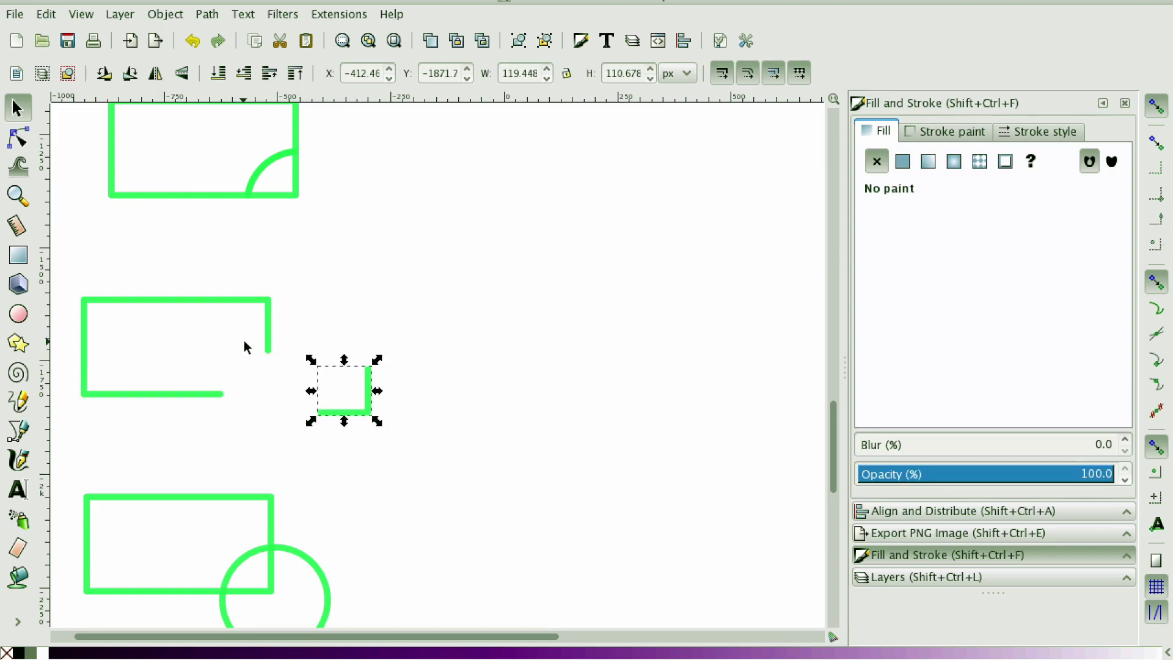
scroll(244, 342, down, 3)
key(ctrl+z)
click(207, 14)
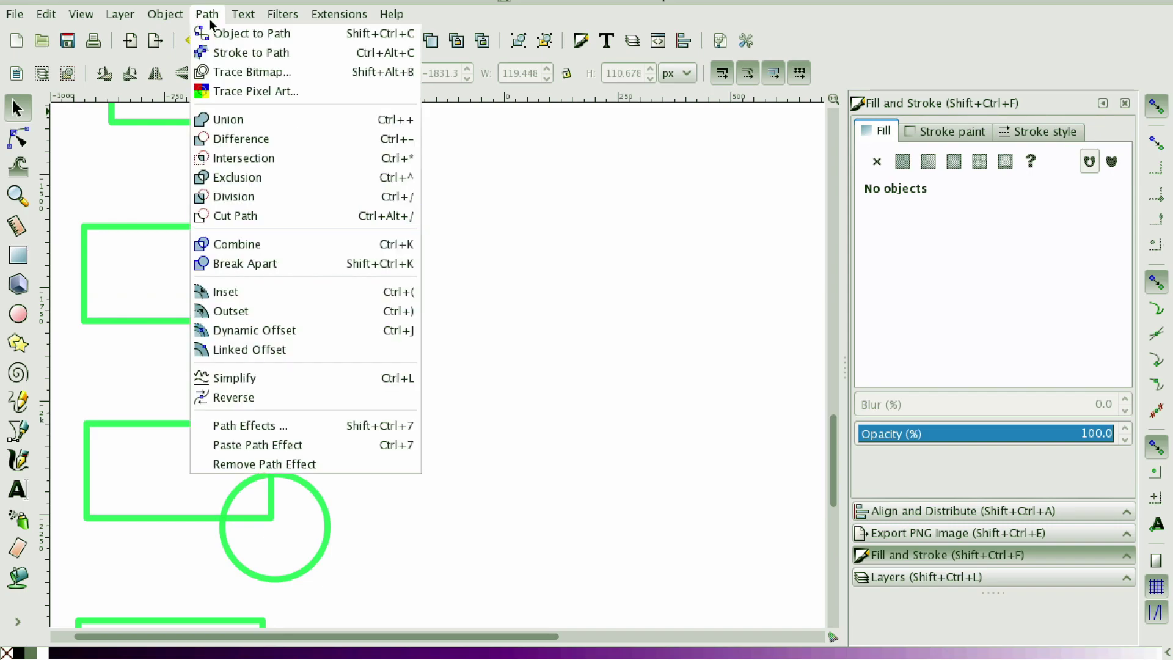
Apply Path > Combine to the fifth pair, check its nodes, then Break Apart into two shapes
click(302, 245)
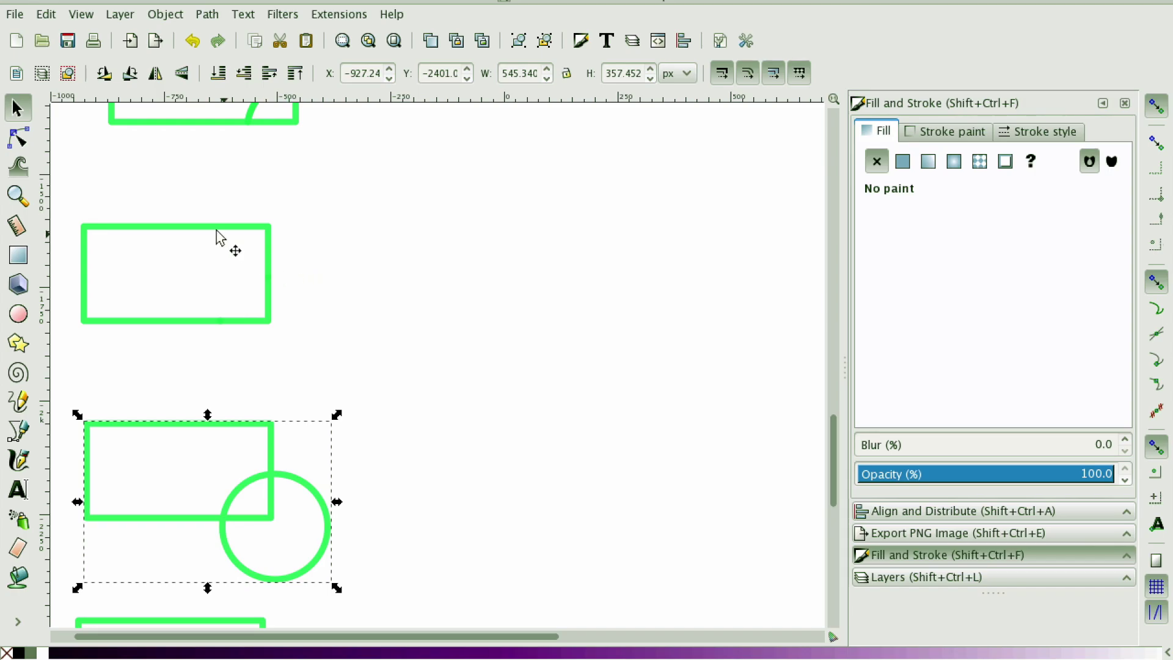
click(18, 138)
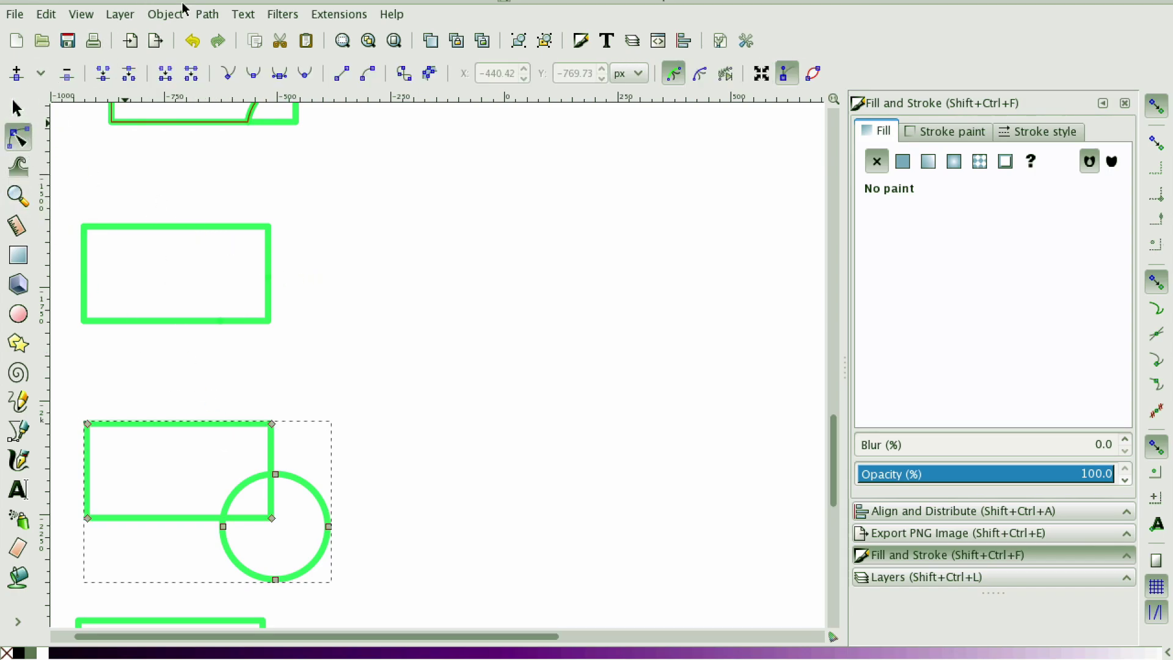
click(216, 15)
click(244, 263)
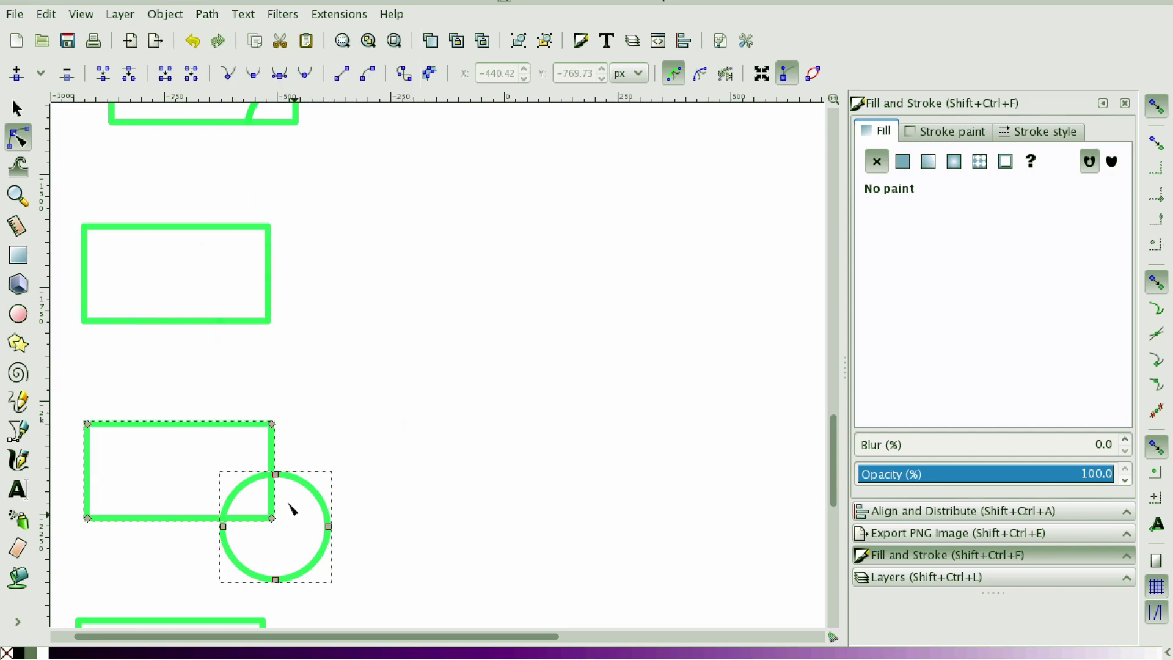